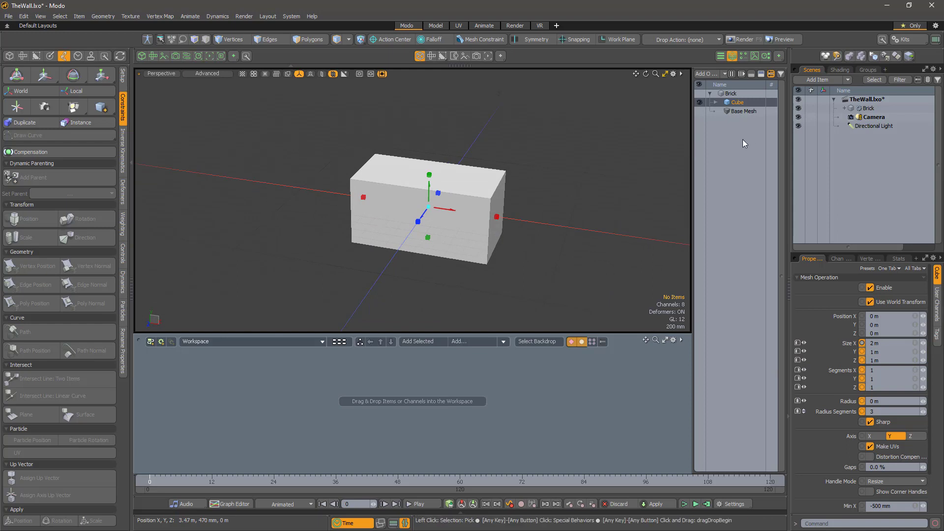
Create a new mesh item in the scene and name it Grid.
{"action": "left_click", "coordinate": [843, 134]}
{"action": "right_click", "coordinate": [856, 119]}
{"action": "left_click", "coordinate": [845, 131]}
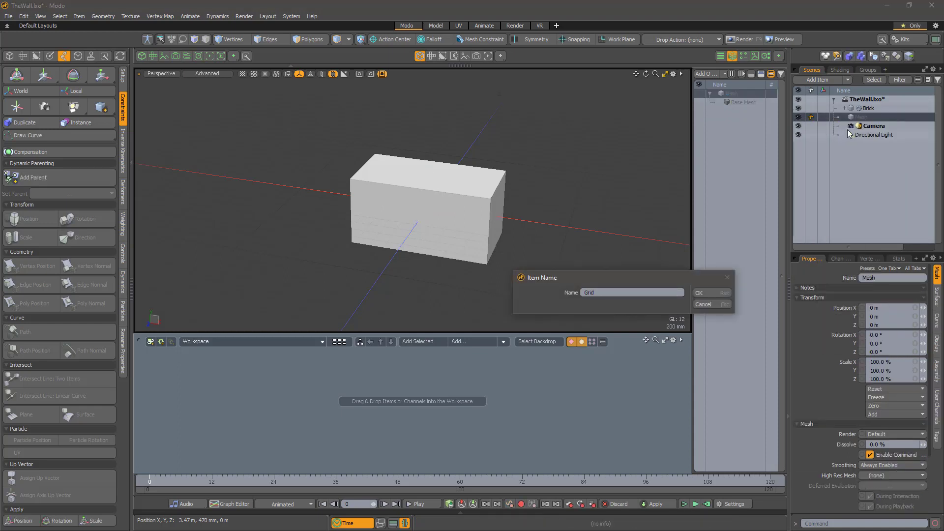
{"action": "key", "text": "Return"}
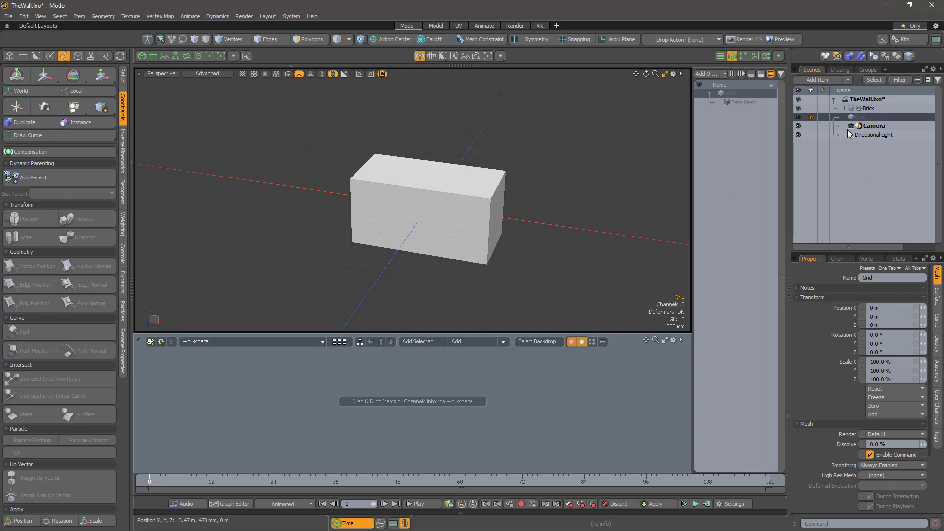
Add a Merge Meshes operation to the Grid mesh with the Brick mesh as its source.
{"action": "left_click", "coordinate": [708, 74]}
{"action": "type", "text": "merge"}
{"action": "key", "text": "Return"}
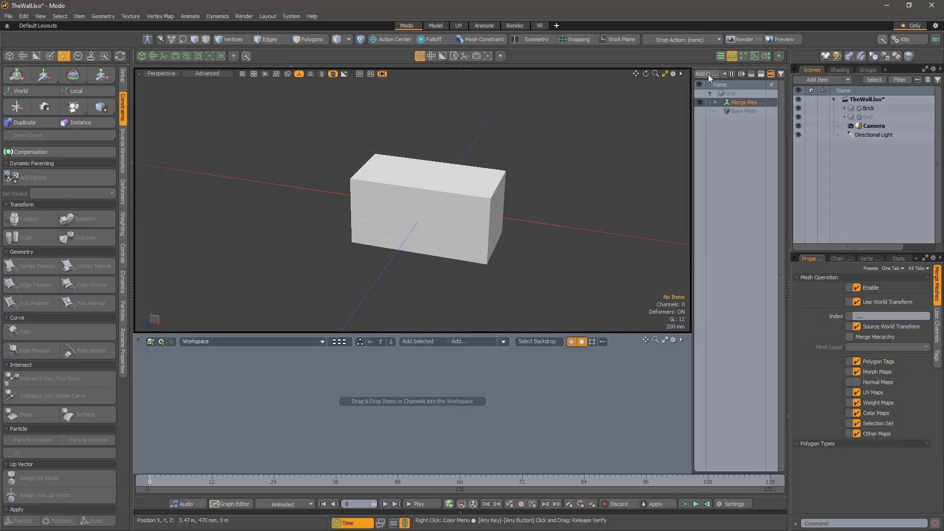
{"action": "left_click", "coordinate": [716, 104]}
{"action": "left_click", "coordinate": [723, 120]}
{"action": "left_click", "coordinate": [516, 58]}
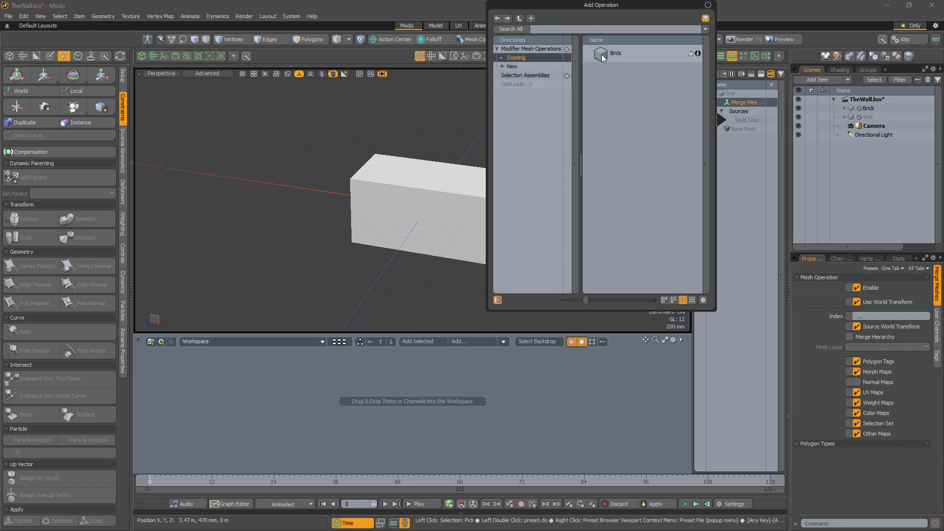
{"action": "double_click", "coordinate": [604, 54]}
Add an Array operation to the Grid mesh's operation stack.
{"action": "left_click", "coordinate": [706, 75]}
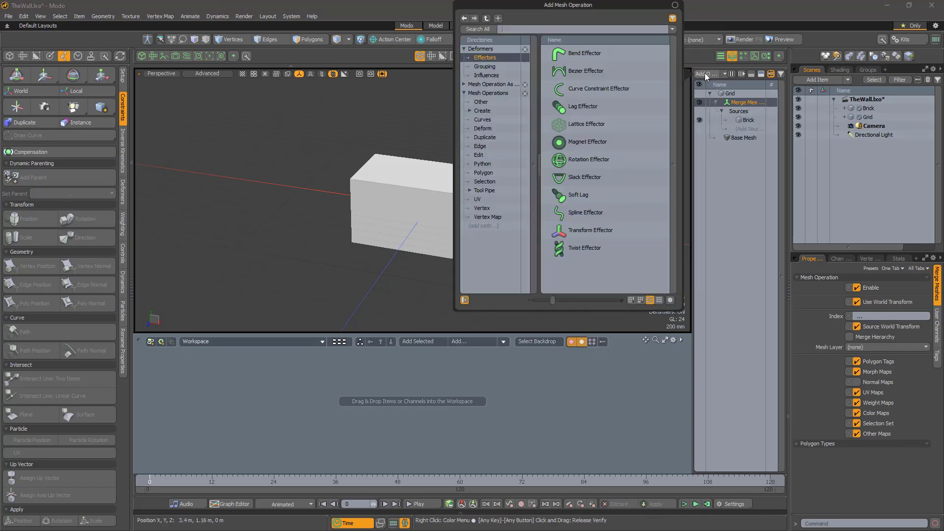
{"action": "type", "text": "array"}
{"action": "double_click", "coordinate": [582, 74]}
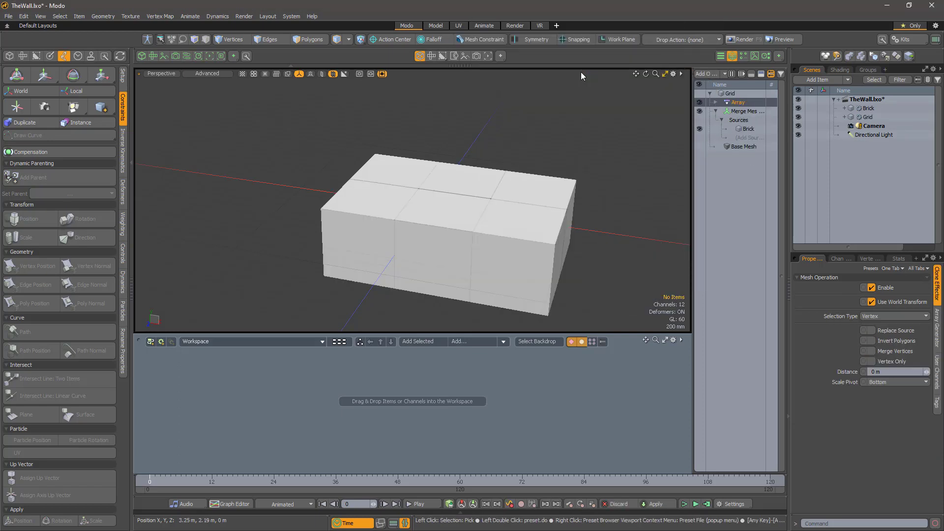
Set the array's counts to X 40, Y 30 and Z 1, and its X offset to 2 m.
{"action": "left_click", "coordinate": [936, 328]}
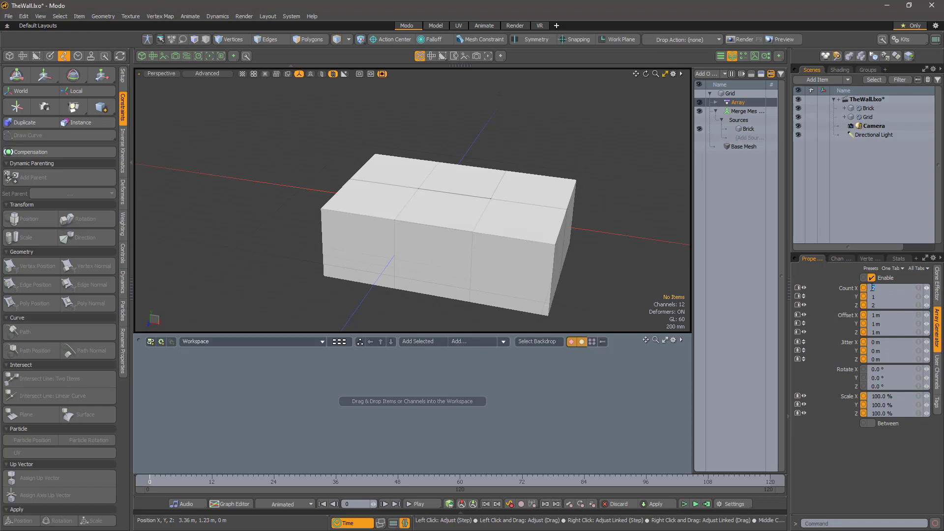
{"action": "type", "text": "10"}
{"action": "key", "text": "Tab"}
{"action": "type", "text": "1"}
{"action": "key", "text": "Tab"}
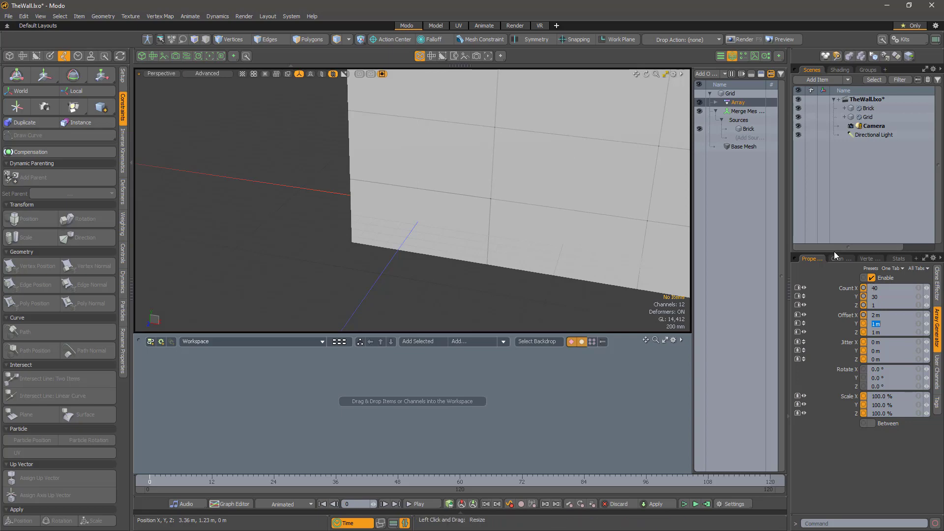
{"action": "scroll", "coordinate": [553, 253], "scroll_direction": "down", "scroll_amount": 5}
{"action": "left_click_drag", "start_coordinate": [572, 245], "coordinate": [356, 261], "text": "alt+shift"}
{"action": "scroll", "coordinate": [385, 254], "scroll_direction": "down", "scroll_amount": 6}
{"action": "mouse_move", "coordinate": [470, 255]}
{"action": "left_mouse_down", "text": "alt+shift"}
{"action": "mouse_move", "coordinate": [419, 249]}
{"action": "mouse_move", "coordinate": [506, 197]}
{"action": "mouse_move", "coordinate": [468, 215]}
{"action": "mouse_move", "coordinate": [474, 221]}
{"action": "mouse_move", "coordinate": [463, 228]}
{"action": "mouse_move", "coordinate": [475, 235]}
{"action": "left_mouse_up", "text": "alt+shift"}
{"action": "scroll", "coordinate": [468, 215], "scroll_direction": "up", "scroll_amount": 5}
{"action": "scroll", "coordinate": [470, 212], "scroll_direction": "down", "scroll_amount": 3}
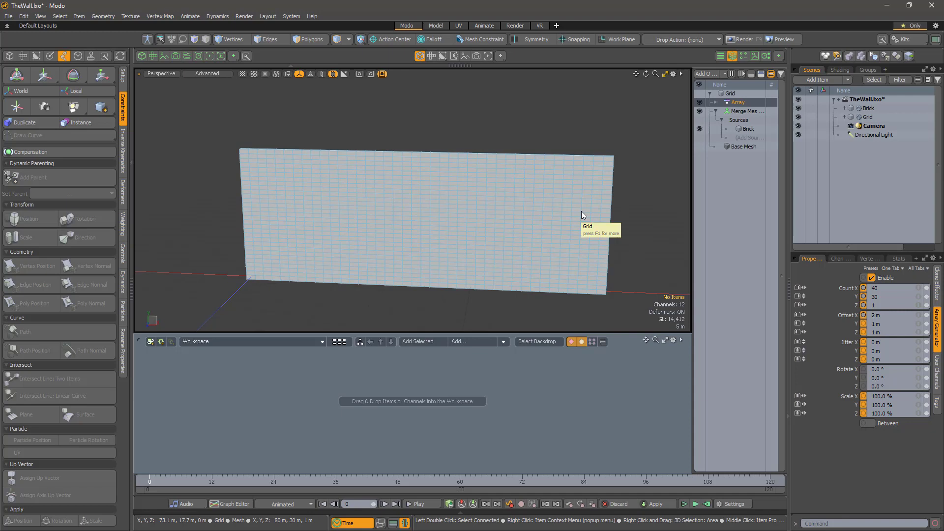
Delete the Merge Meshes operation from the Grid mesh.
{"action": "left_click", "coordinate": [740, 113]}
{"action": "right_click", "coordinate": [739, 111]}
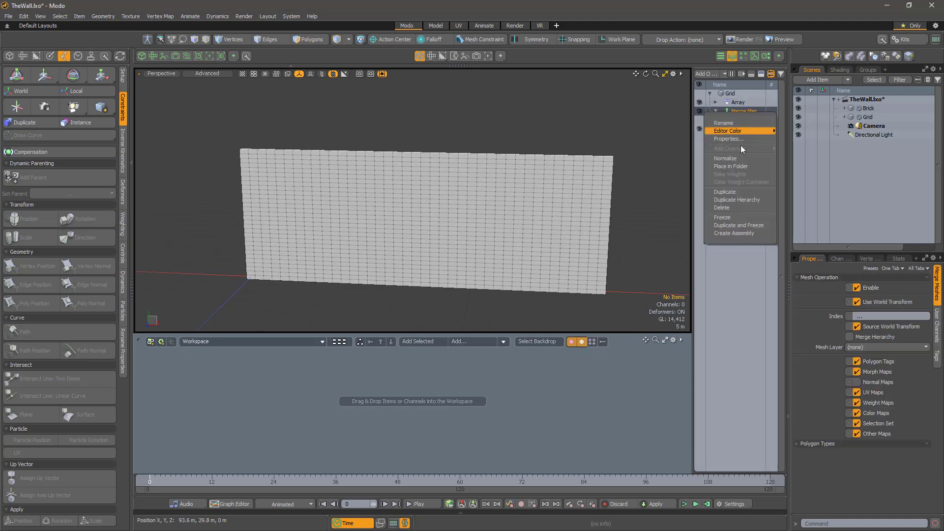
{"action": "left_click", "coordinate": [740, 206]}
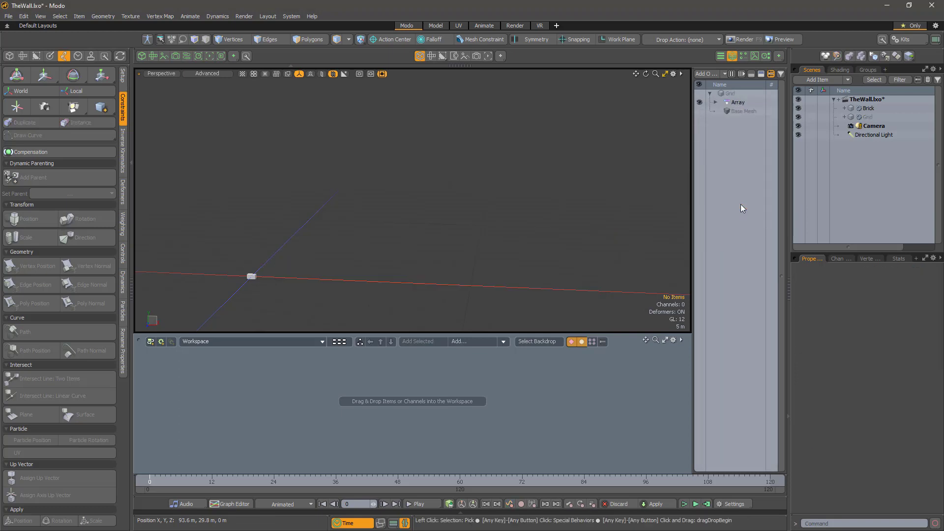
Add a Create Vertex operation directly above the Grid's Base Mesh, beneath the Array operation.
{"action": "left_click", "coordinate": [734, 109]}
{"action": "left_click", "coordinate": [709, 75]}
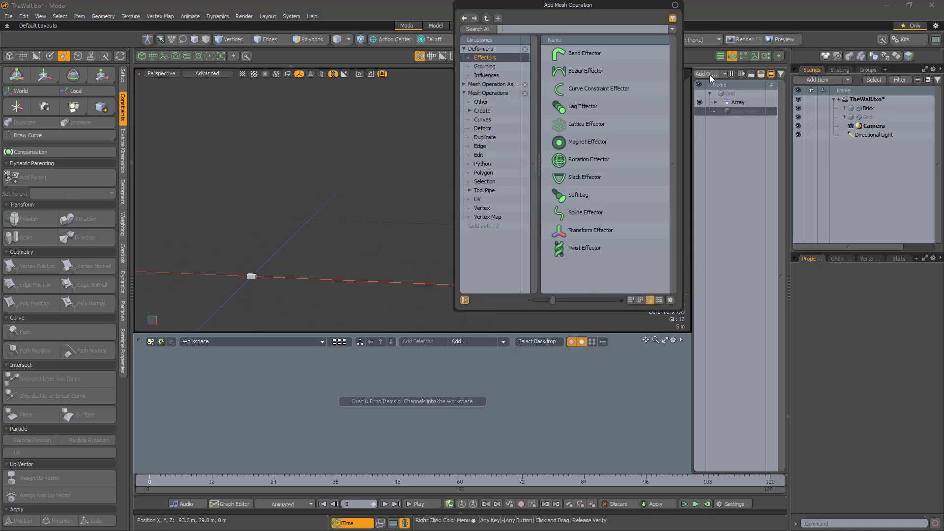
{"action": "type", "text": "vertex"}
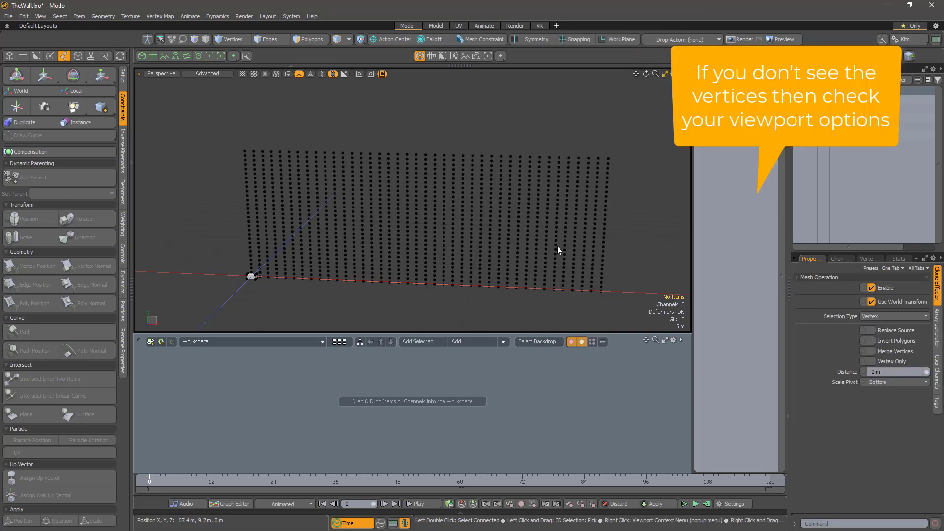
{"action": "left_click_drag", "start_coordinate": [557, 245], "coordinate": [582, 250], "text": "alt"}
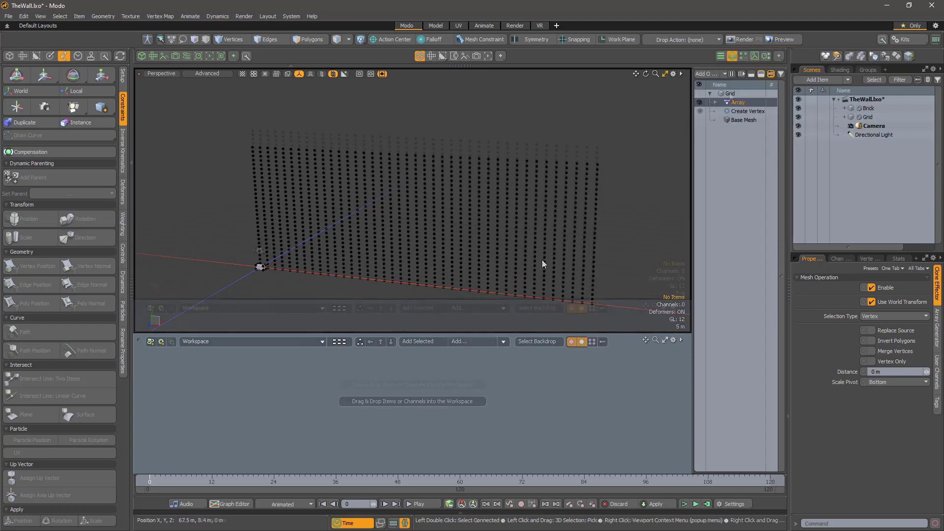
Place the Grid mesh in the schematic and connect it to the Particle Source of a new Particles to Array node.
{"action": "left_click_drag", "start_coordinate": [868, 117], "coordinate": [406, 333]}
{"action": "left_click_drag", "start_coordinate": [285, 374], "coordinate": [285, 378]}
{"action": "left_click", "coordinate": [467, 311]}
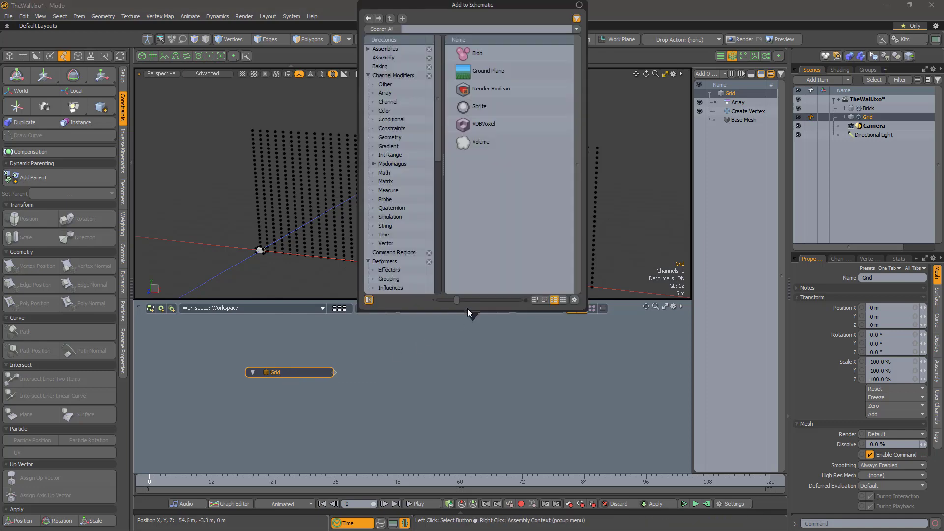
{"action": "double_click", "coordinate": [478, 144]}
{"action": "left_click_drag", "start_coordinate": [431, 347], "coordinate": [420, 377]}
{"action": "left_click_drag", "start_coordinate": [364, 386], "coordinate": [363, 382]}
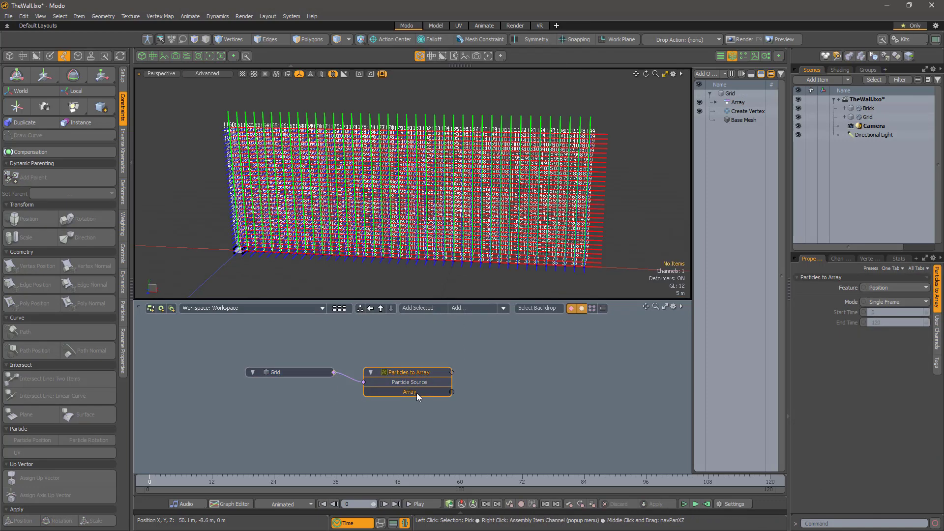
Add an Array Operator node and connect the Array output of Particles to Array to its Input.
{"action": "scroll", "coordinate": [453, 251], "scroll_direction": "up", "scroll_amount": 5}
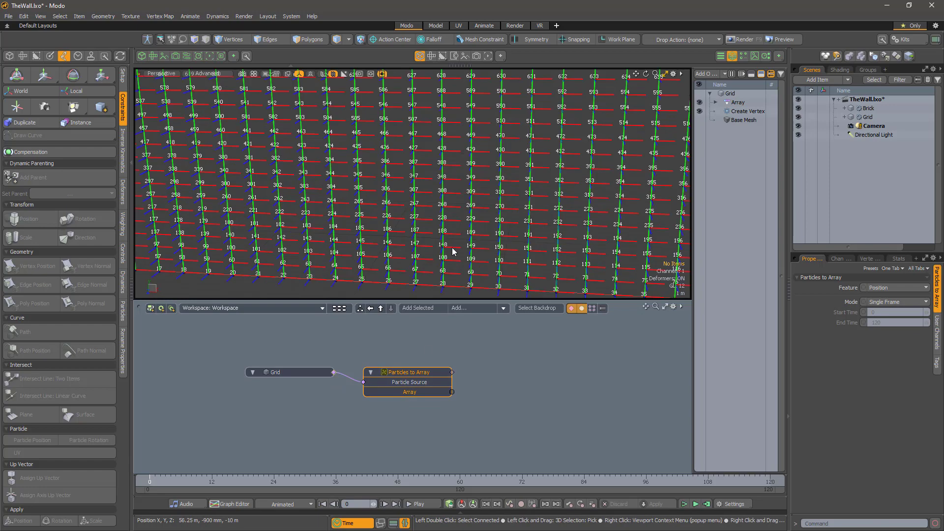
{"action": "left_click_drag", "start_coordinate": [453, 251], "coordinate": [394, 205], "text": "alt+shift"}
{"action": "scroll", "coordinate": [532, 209], "scroll_direction": "up", "scroll_amount": 3}
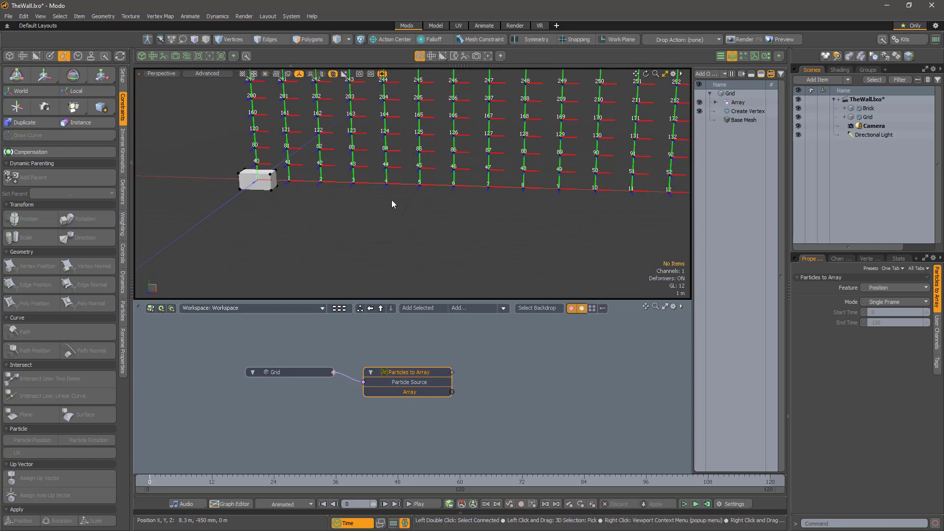
{"action": "scroll", "coordinate": [413, 220], "scroll_direction": "down", "scroll_amount": 6}
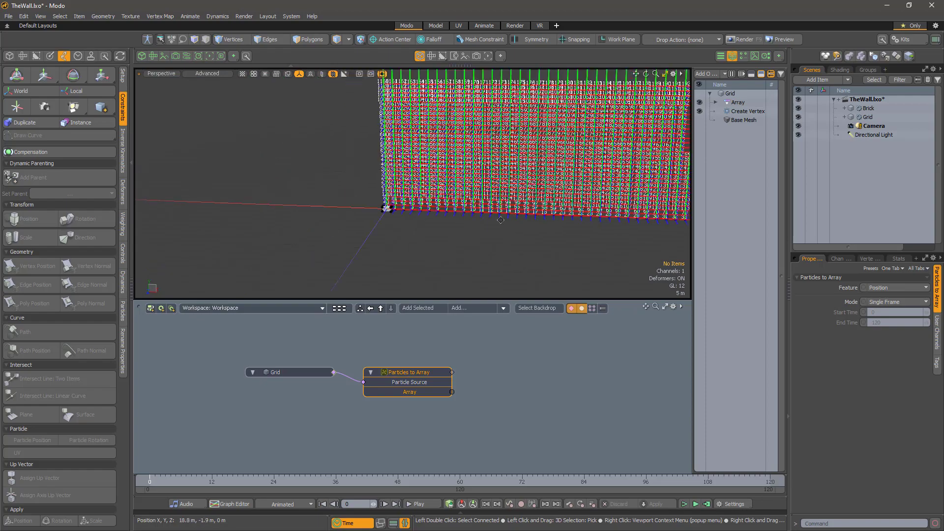
{"action": "left_click_drag", "start_coordinate": [491, 219], "coordinate": [412, 229], "text": "alt+shift"}
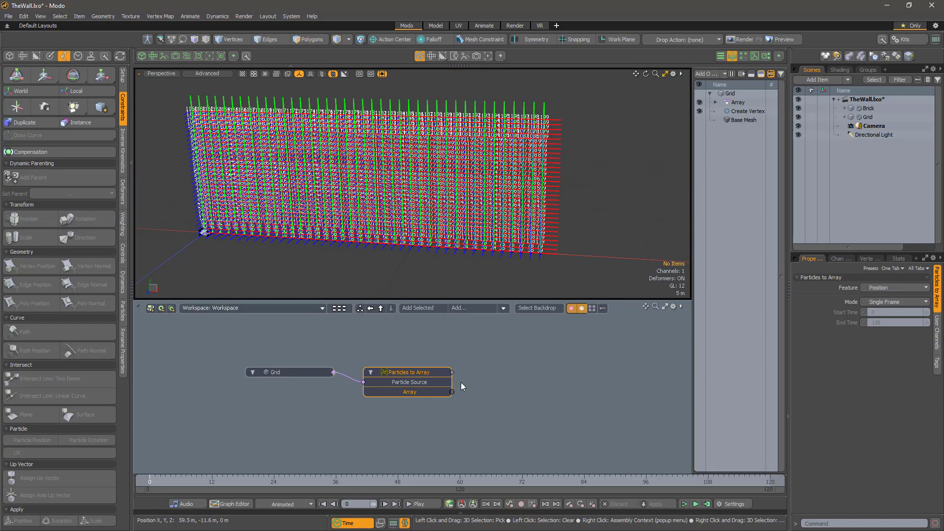
{"action": "left_click", "coordinate": [469, 309]}
{"action": "type", "text": "array ope"}
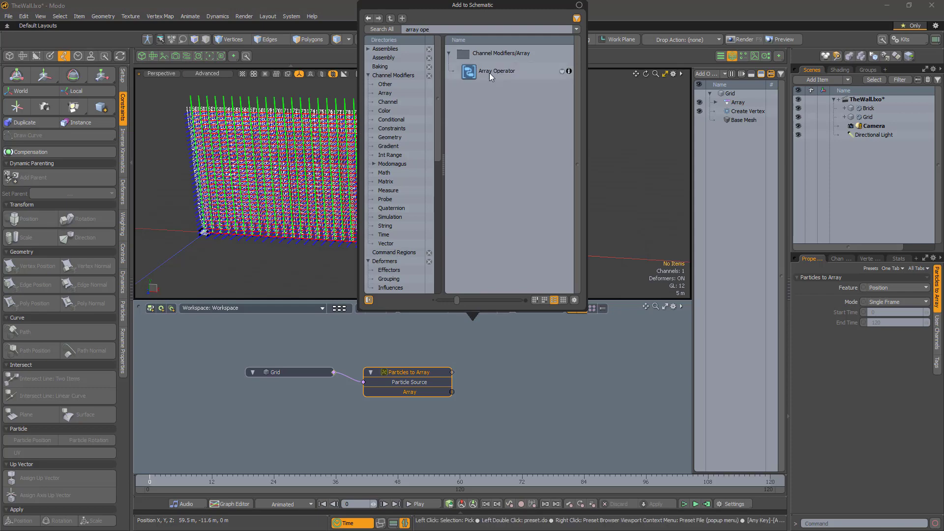
{"action": "left_click_drag", "start_coordinate": [489, 72], "coordinate": [557, 387]}
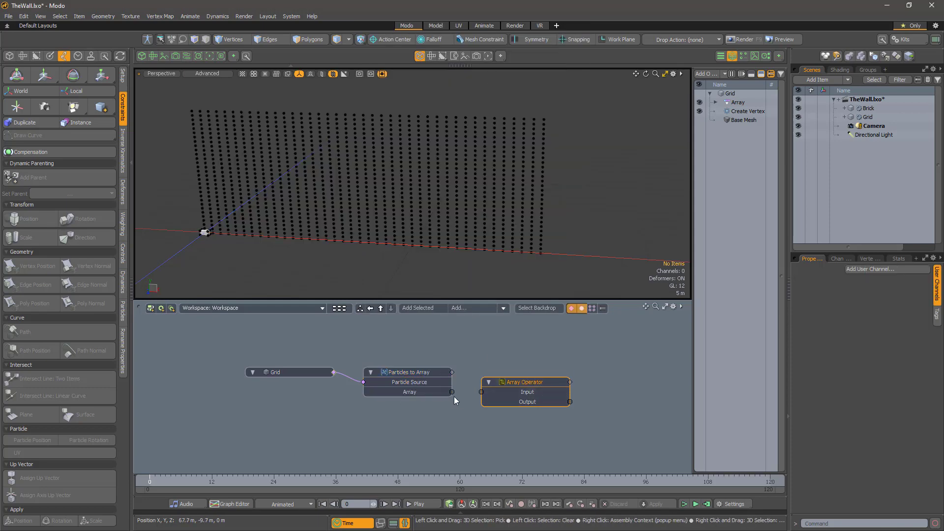
{"action": "left_click_drag", "start_coordinate": [452, 392], "coordinate": [482, 393]}
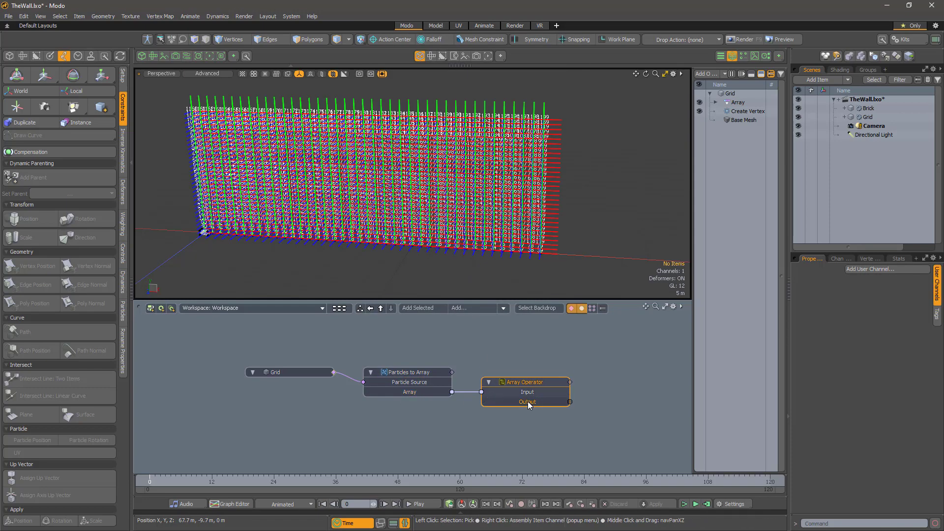
Add the Index channel and both Element channels to the Array Operator node.
{"action": "middle_click_drag", "start_coordinate": [526, 394], "coordinate": [353, 357]}
{"action": "right_click", "coordinate": [355, 357]}
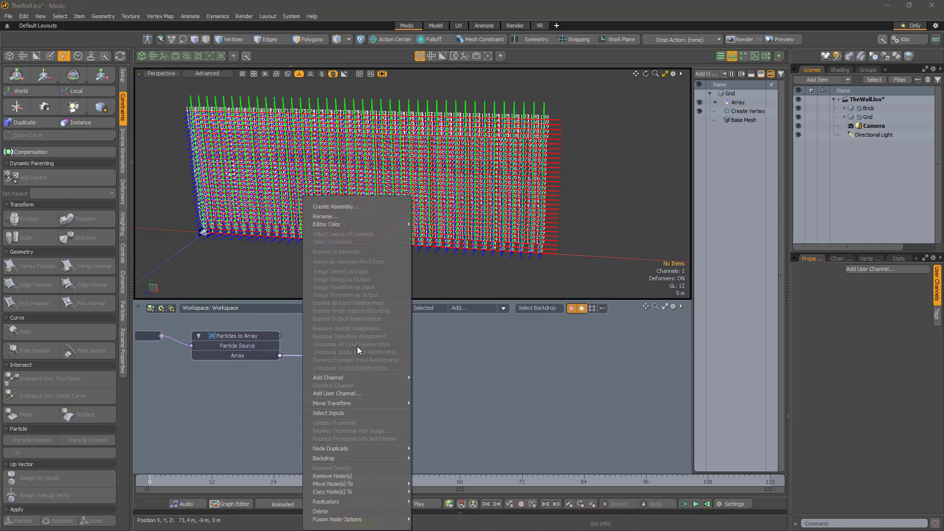
{"action": "mouse_move", "coordinate": [356, 378]}
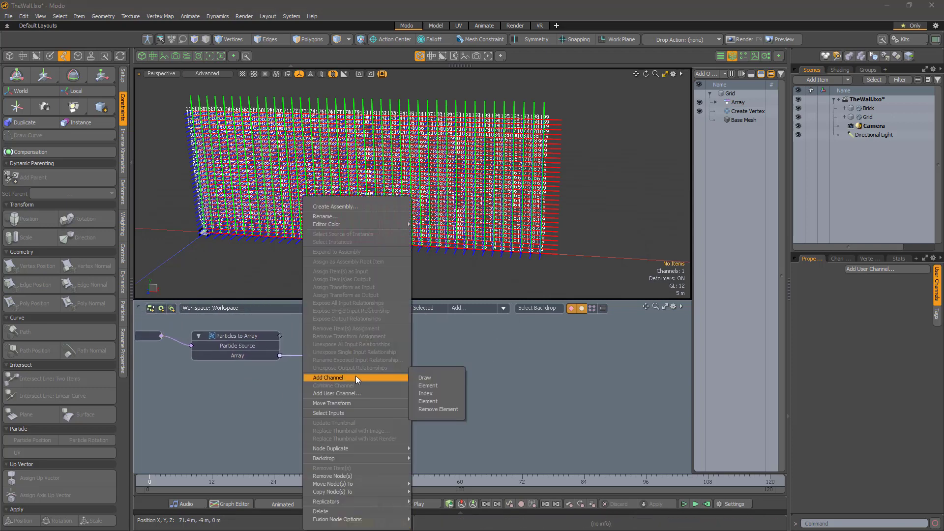
{"action": "left_click", "coordinate": [438, 393]}
{"action": "right_click", "coordinate": [365, 353]}
{"action": "mouse_move", "coordinate": [376, 377]}
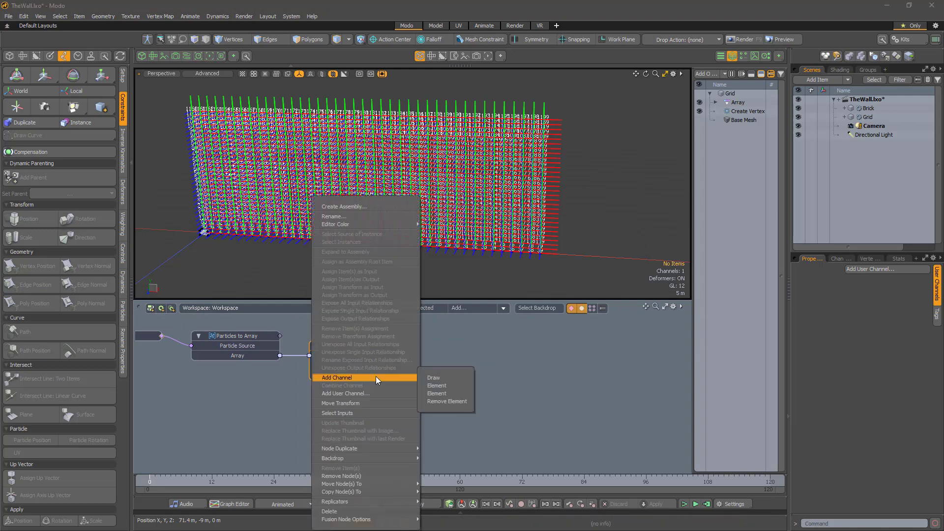
{"action": "left_click", "coordinate": [437, 388]}
{"action": "right_click", "coordinate": [359, 347]}
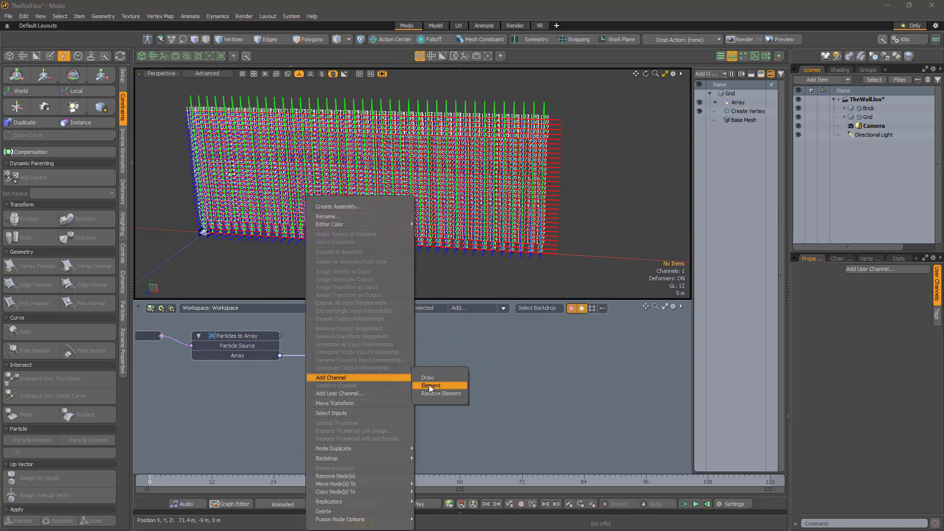
{"action": "left_click", "coordinate": [429, 385]}
Separate the Array Operator's input Element channel into its own node and place it well apart from the original.
{"action": "right_click", "coordinate": [356, 384]}
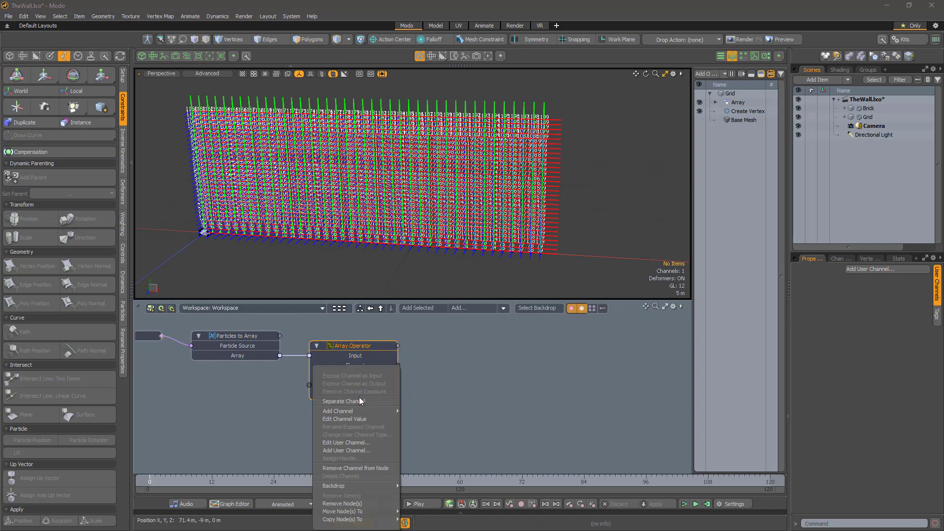
{"action": "left_click", "coordinate": [359, 398]}
{"action": "left_click_drag", "start_coordinate": [450, 337], "coordinate": [690, 350]}
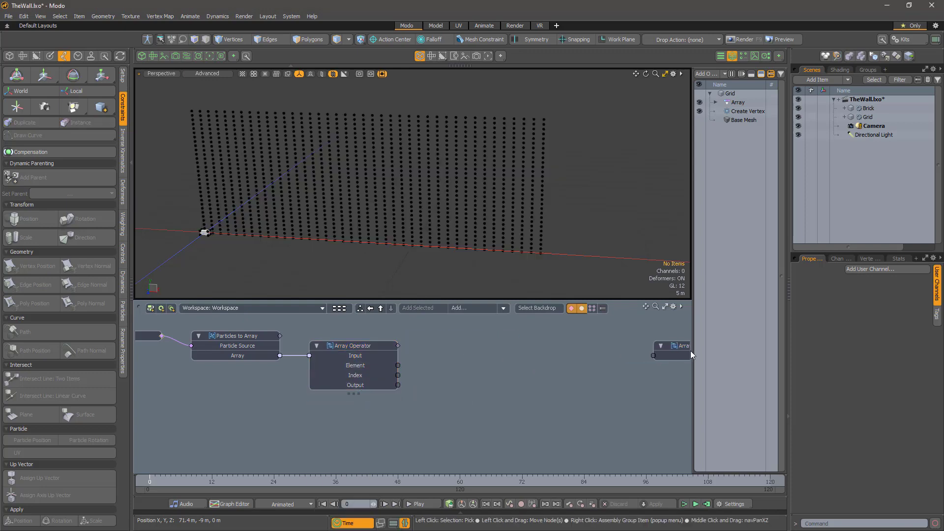
{"action": "middle_click_drag", "start_coordinate": [485, 408], "coordinate": [405, 418]}
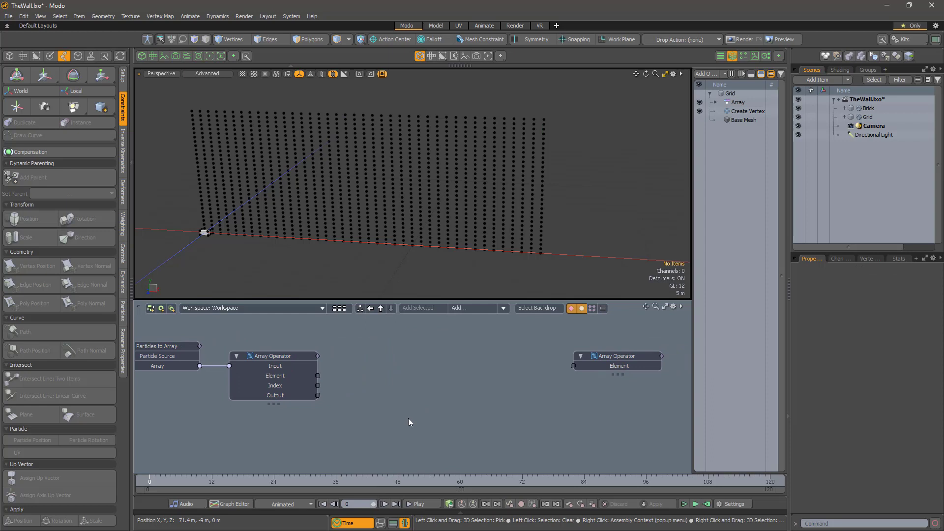
Add an Expression node after the Array Operator and connect the operator's Index output to Input B.
{"action": "left_click", "coordinate": [462, 308]}
{"action": "type", "text": "express"}
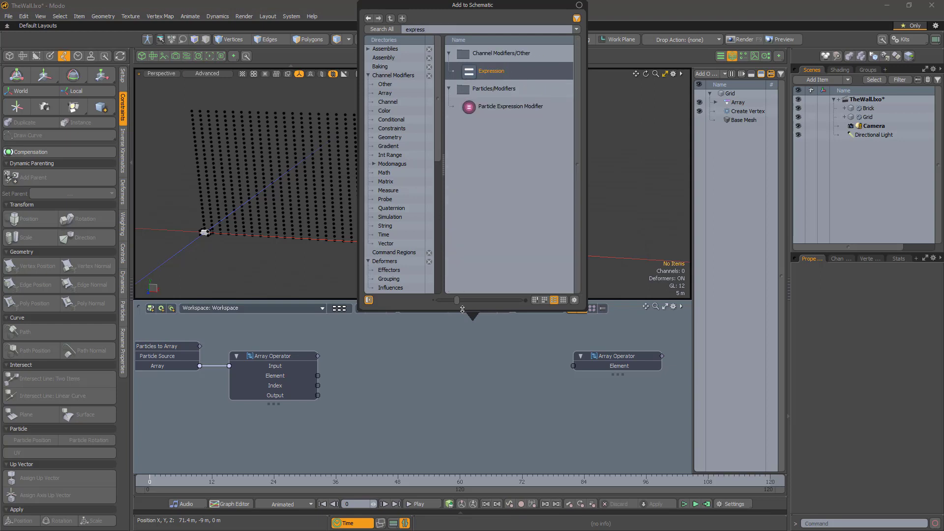
{"action": "double_click", "coordinate": [484, 72]}
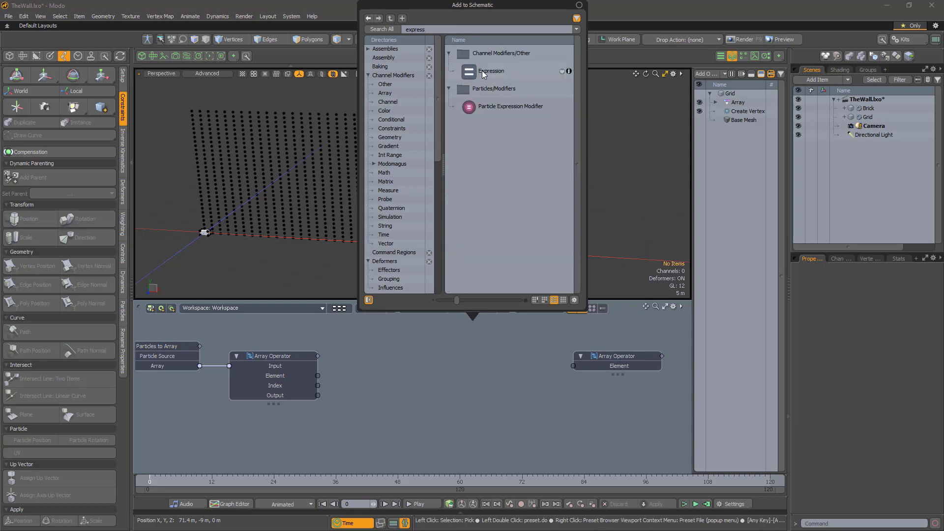
{"action": "left_click_drag", "start_coordinate": [506, 412], "coordinate": [440, 356]}
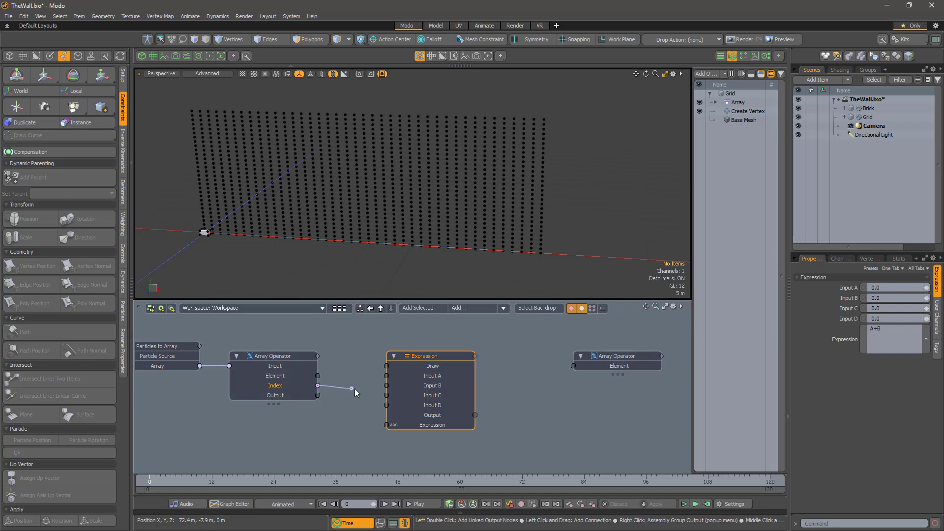
{"action": "left_click_drag", "start_coordinate": [379, 386], "coordinate": [386, 386]}
{"action": "middle_click_drag", "start_coordinate": [351, 428], "coordinate": [418, 437]}
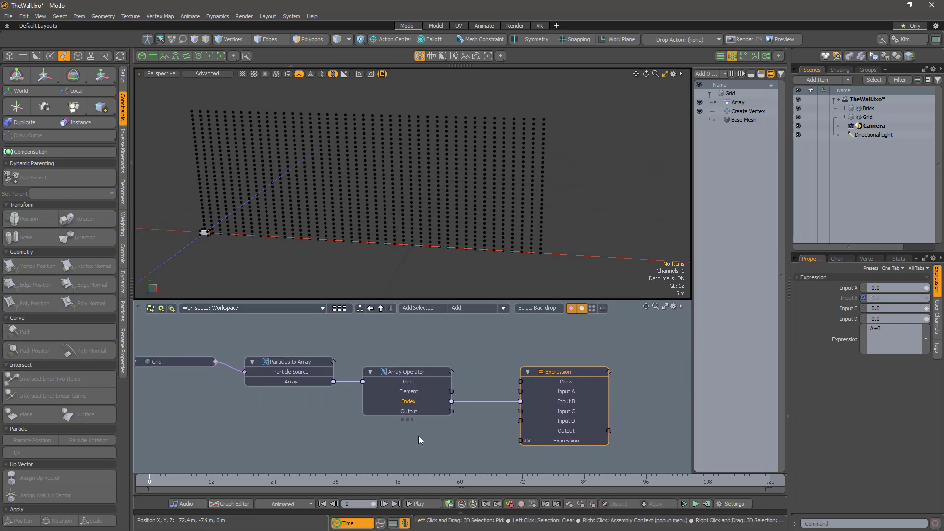
Bring the Grid's Array operation into the schematic and move the Array Operator's Index connection to the Expression's Input A.
{"action": "left_click", "coordinate": [739, 104]}
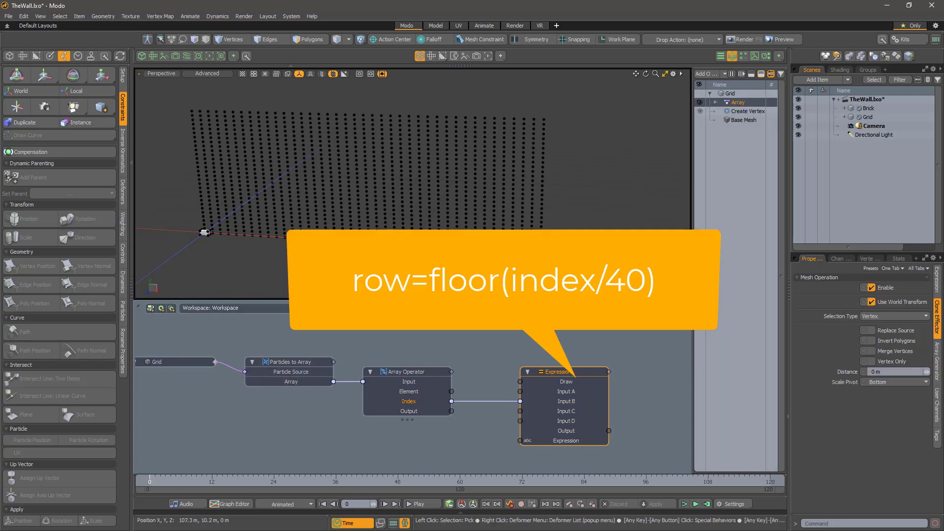
{"action": "left_click_drag", "start_coordinate": [739, 105], "coordinate": [312, 425]}
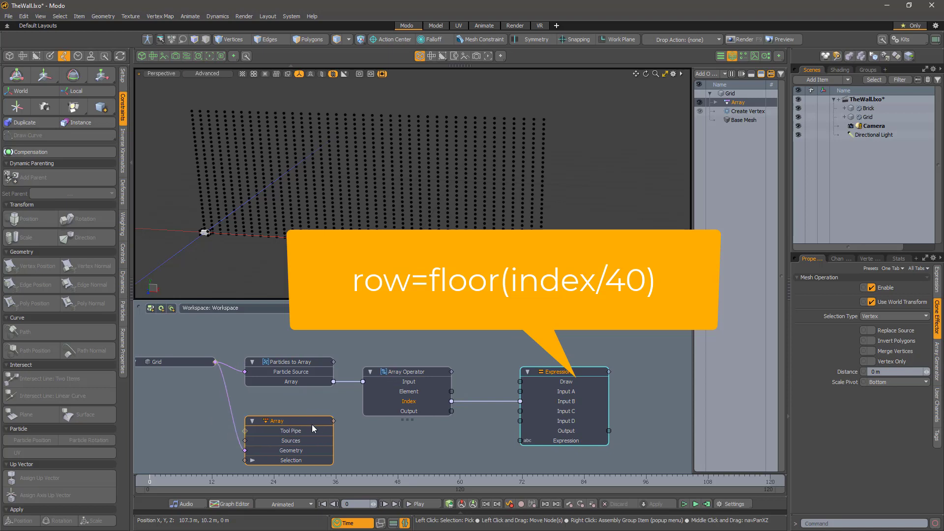
{"action": "left_click_drag", "start_coordinate": [415, 375], "coordinate": [417, 343]}
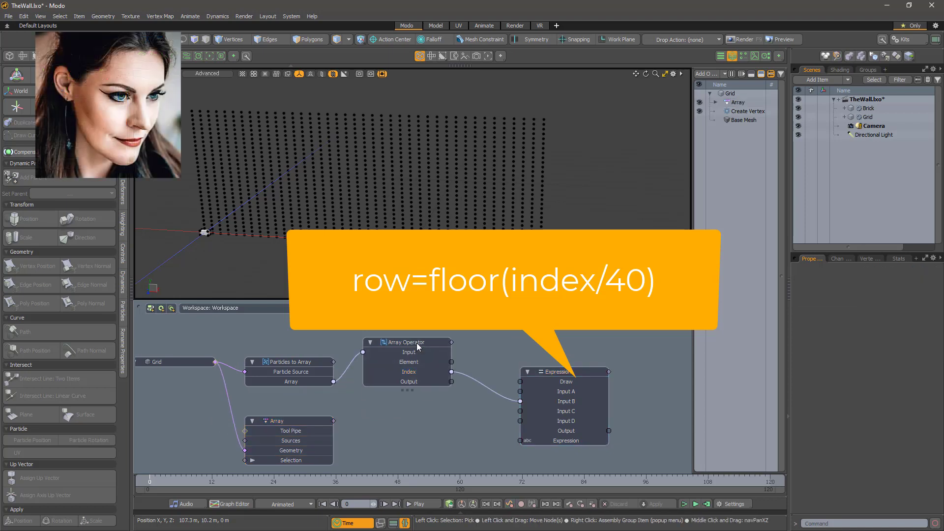
{"action": "left_click_drag", "start_coordinate": [520, 401], "coordinate": [520, 392]}
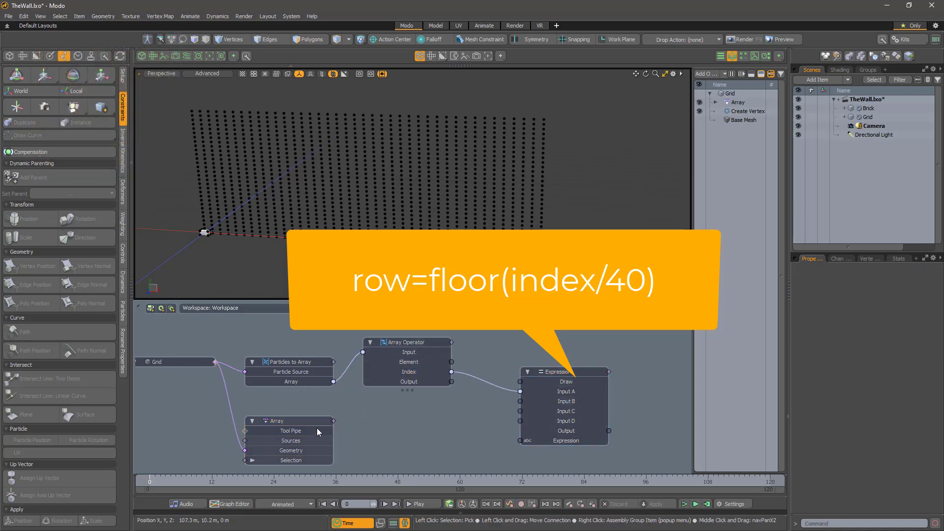
Bring the Array Generator's Count X channel into the schematic as its own node and remove the Array node.
{"action": "left_click", "coordinate": [300, 424]}
{"action": "left_click", "coordinate": [937, 328]}
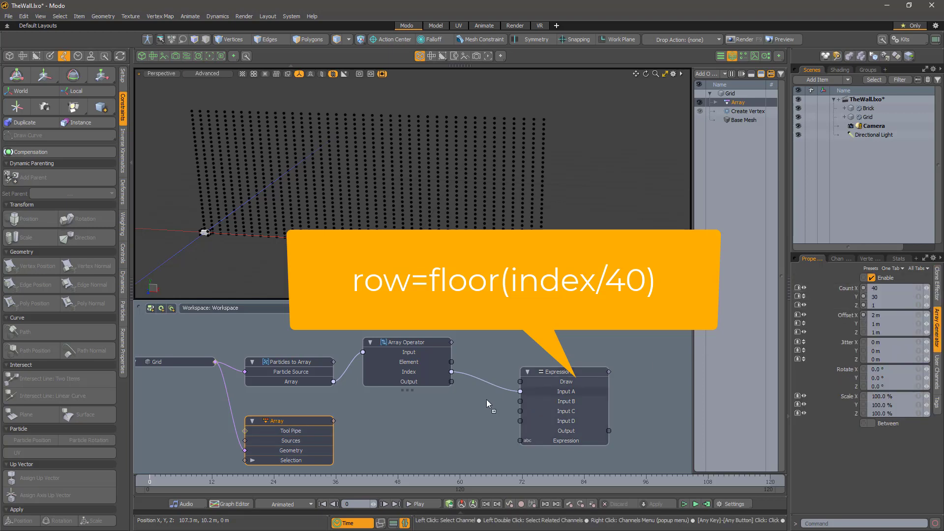
{"action": "left_click_drag", "start_coordinate": [486, 400], "coordinate": [309, 453]}
{"action": "left_click", "coordinate": [302, 417]}
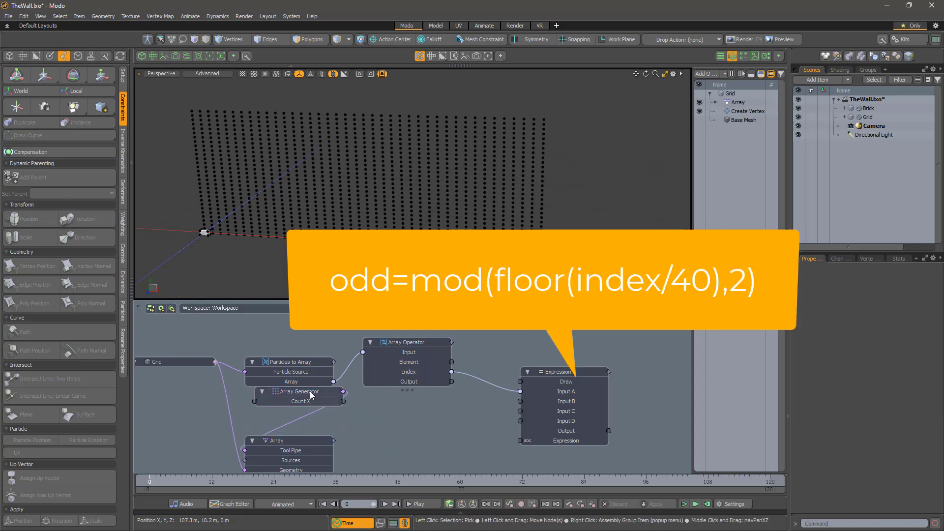
{"action": "left_click", "coordinate": [293, 438]}
{"action": "right_click", "coordinate": [293, 438]}
{"action": "mouse_move", "coordinate": [298, 461]}
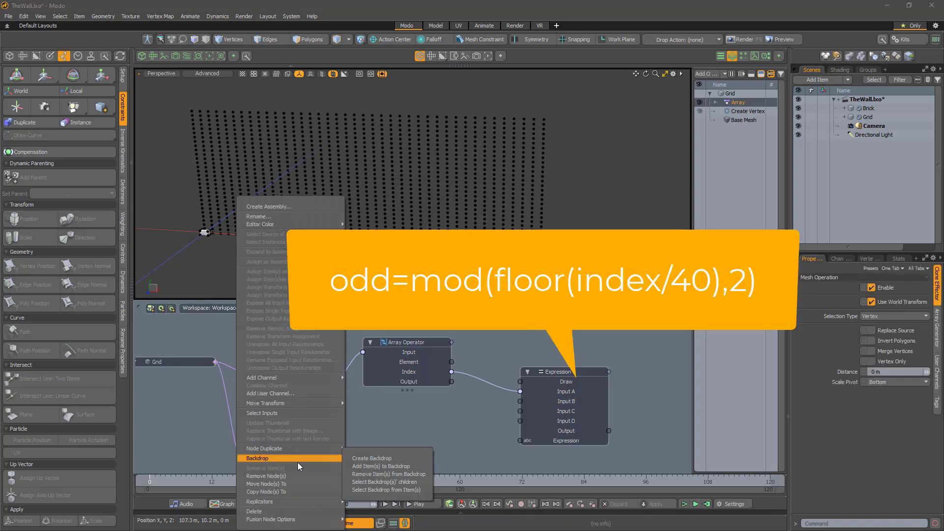
{"action": "key", "text": "Escape"}
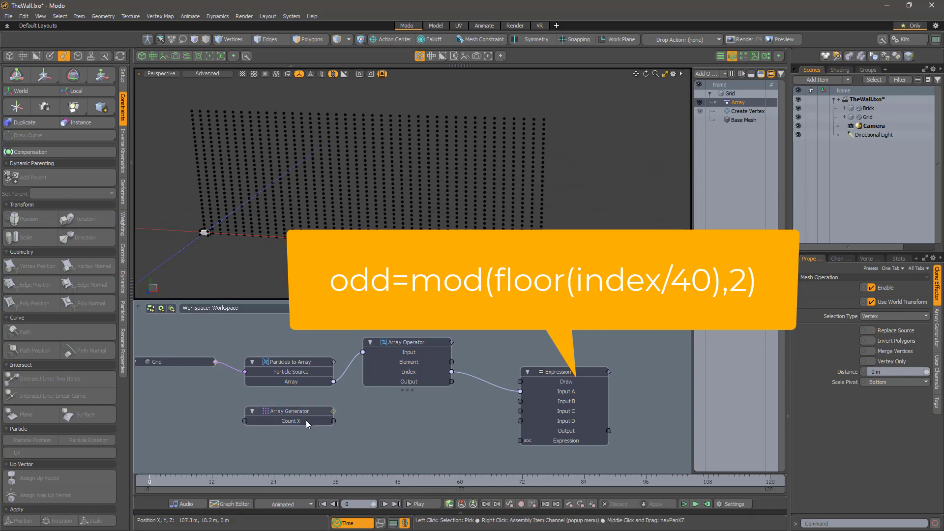
Connect Count X to the Expression's Input B and set the expression to mod(trunc(A/B),2).
{"action": "left_click_drag", "start_coordinate": [333, 421], "coordinate": [520, 402]}
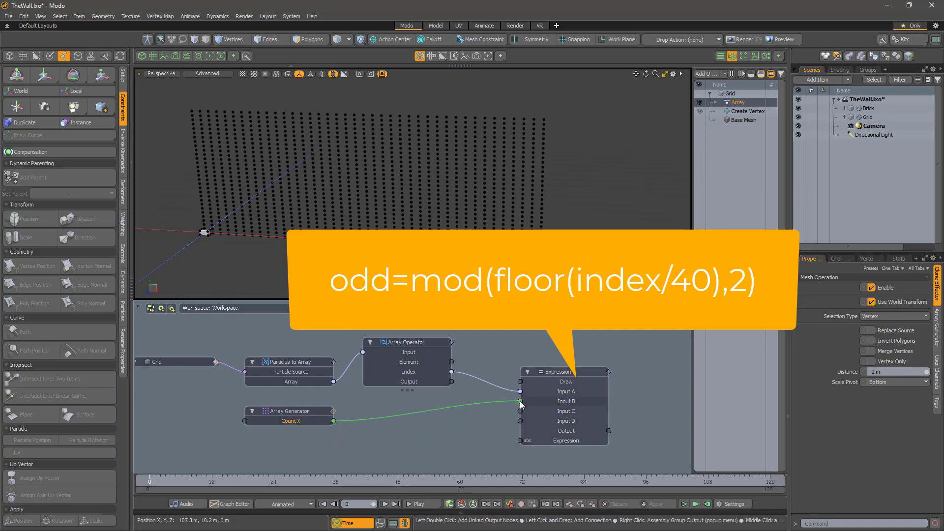
{"action": "left_click", "coordinate": [551, 419]}
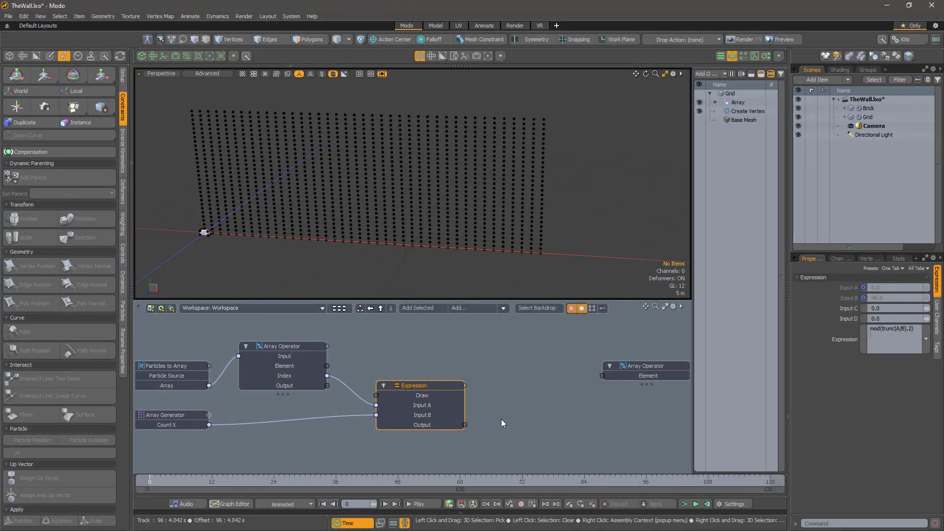
Add a Vector3 to Vector node above the Expression and connect the Array Operator's Element output to its Vector3 input.
{"action": "left_click", "coordinate": [468, 309]}
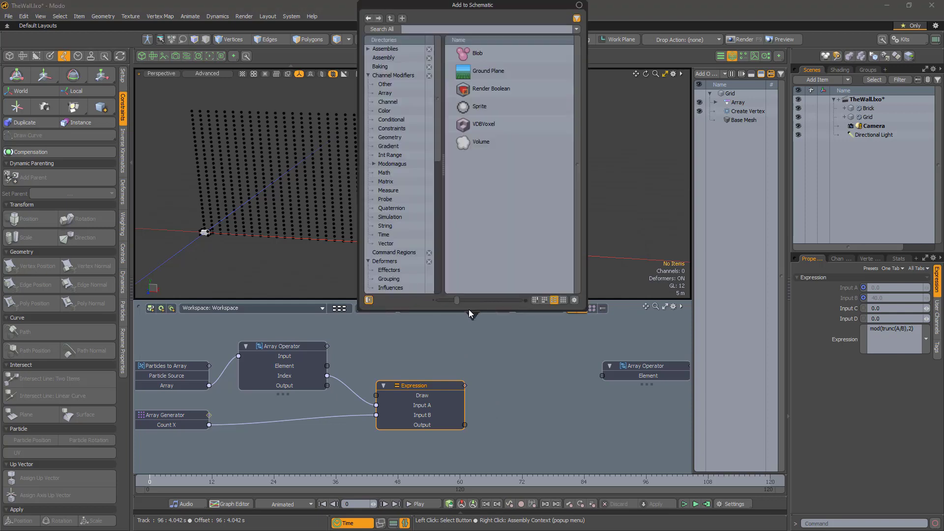
{"action": "type", "text": "vector3"}
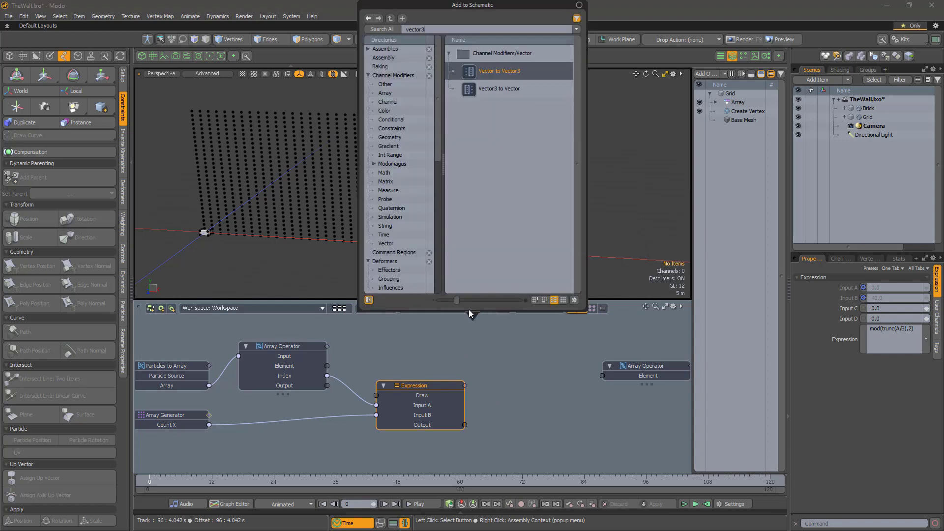
{"action": "key", "text": "Down"}
{"action": "key", "text": "Return"}
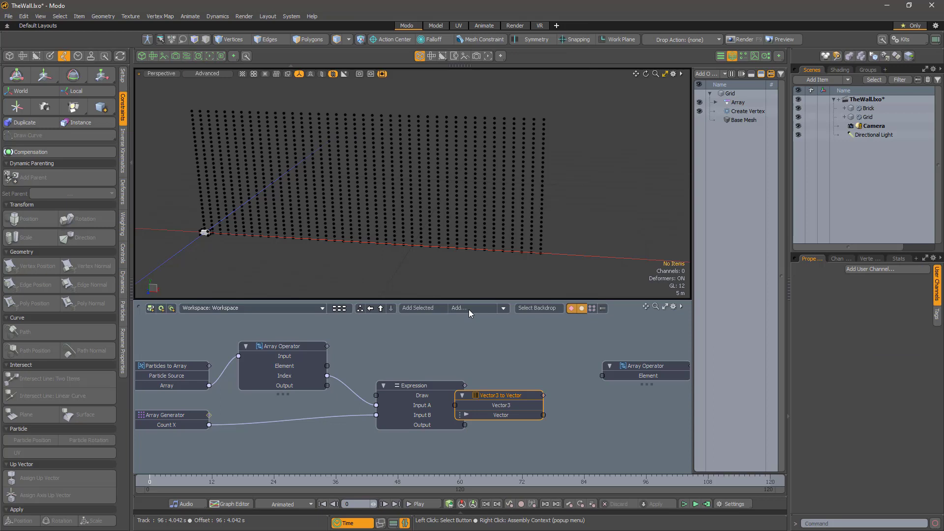
{"action": "left_click_drag", "start_coordinate": [496, 404], "coordinate": [394, 335]}
Add a Vector Maths:Add node to the schematic, beside the Expression node.
{"action": "left_click", "coordinate": [473, 308]}
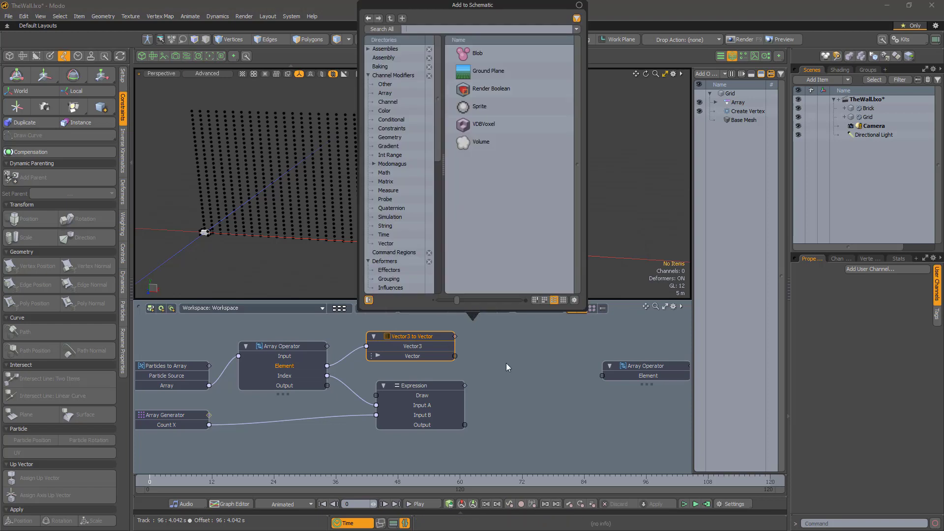
{"action": "type", "text": "add"}
{"action": "key", "text": "Down"}
{"action": "key", "text": "Down"}
{"action": "key", "text": "Down"}
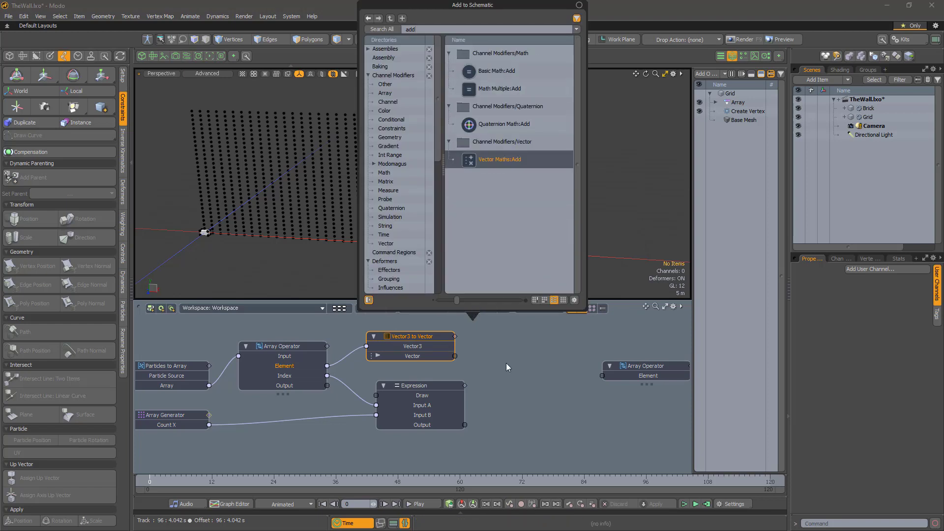
{"action": "key", "text": "Return"}
{"action": "left_click", "coordinate": [510, 379]}
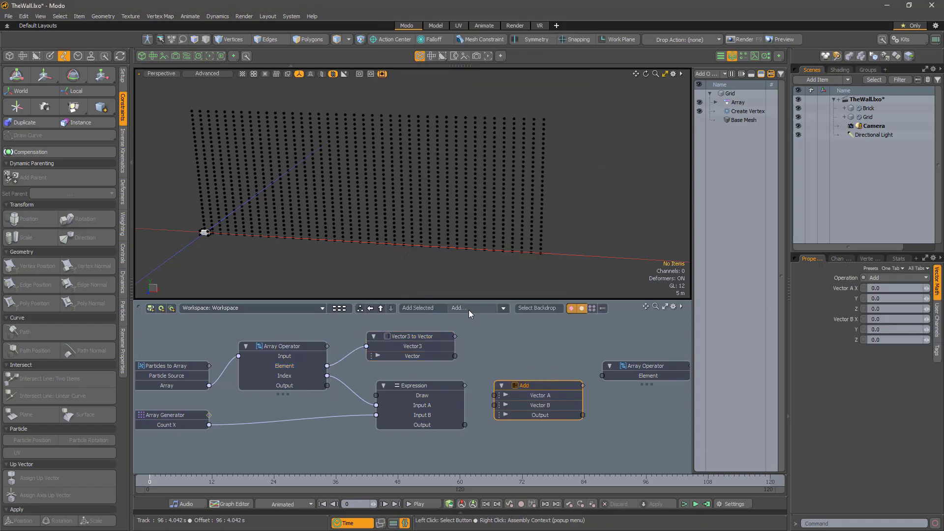
Add a Vector:Multiply By Scalar node and arrange it directly below the Add node.
{"action": "left_click", "coordinate": [468, 308]}
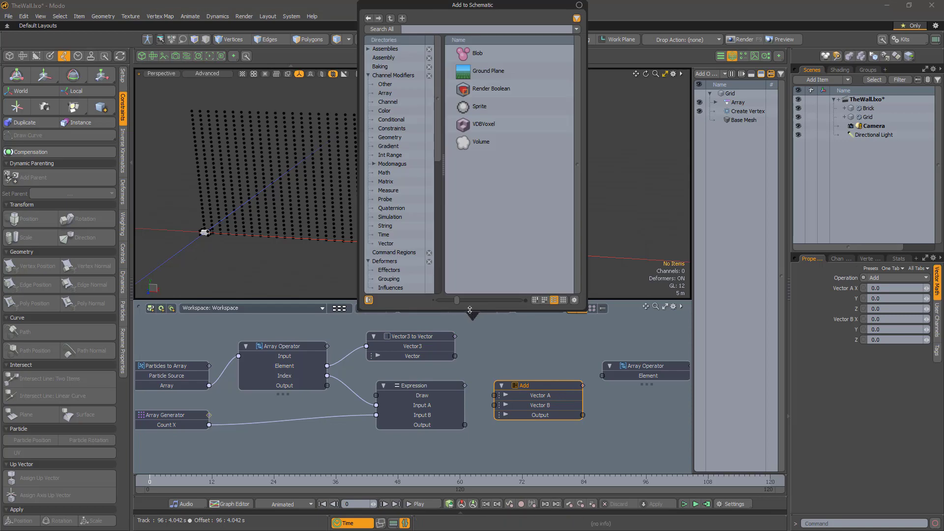
{"action": "type", "text": "multipl"}
{"action": "scroll", "coordinate": [506, 245], "scroll_direction": "down", "scroll_amount": 3}
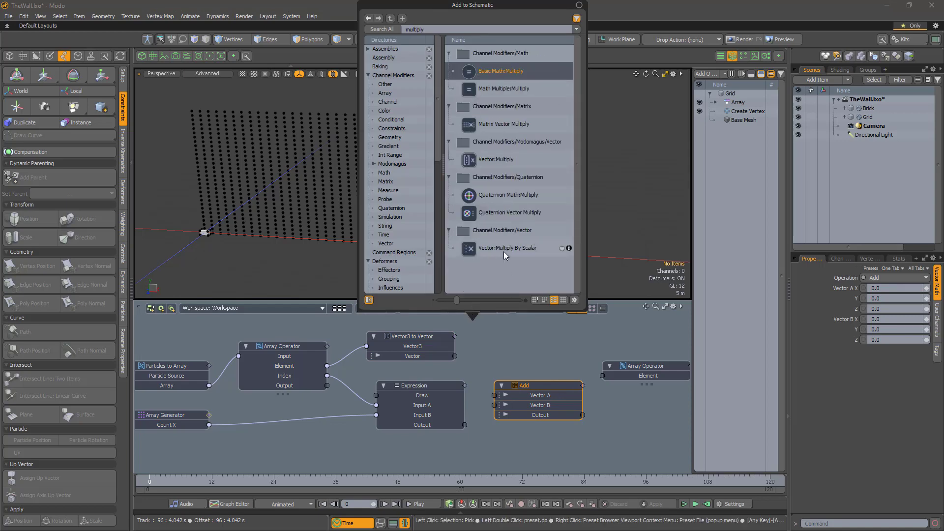
{"action": "double_click", "coordinate": [505, 250]}
{"action": "left_click_drag", "start_coordinate": [524, 386], "coordinate": [513, 346]}
{"action": "left_click", "coordinate": [510, 417]}
{"action": "left_click_drag", "start_coordinate": [510, 417], "coordinate": [562, 407]}
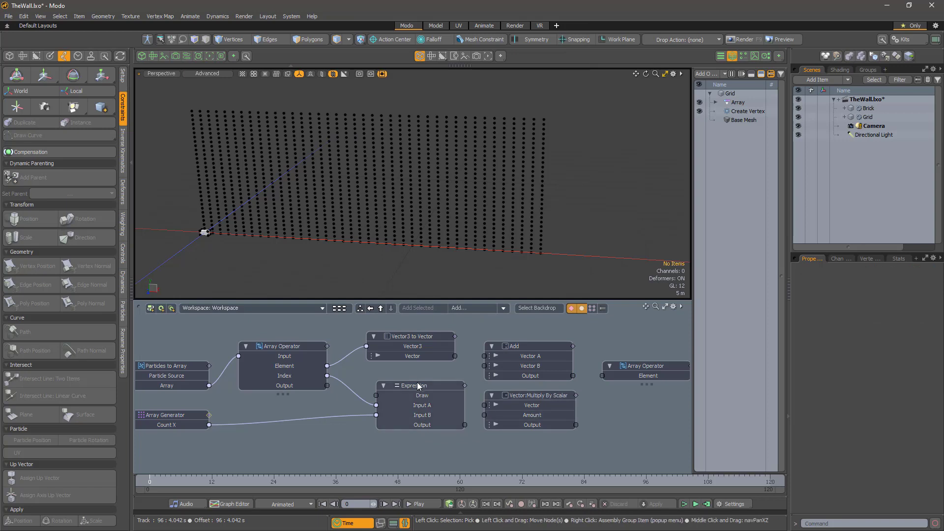
Connect the Expression's Output to the Multiply By Scalar's Amount and set its Vector X to 1.0.
{"action": "left_click_drag", "start_coordinate": [422, 389], "coordinate": [403, 388]}
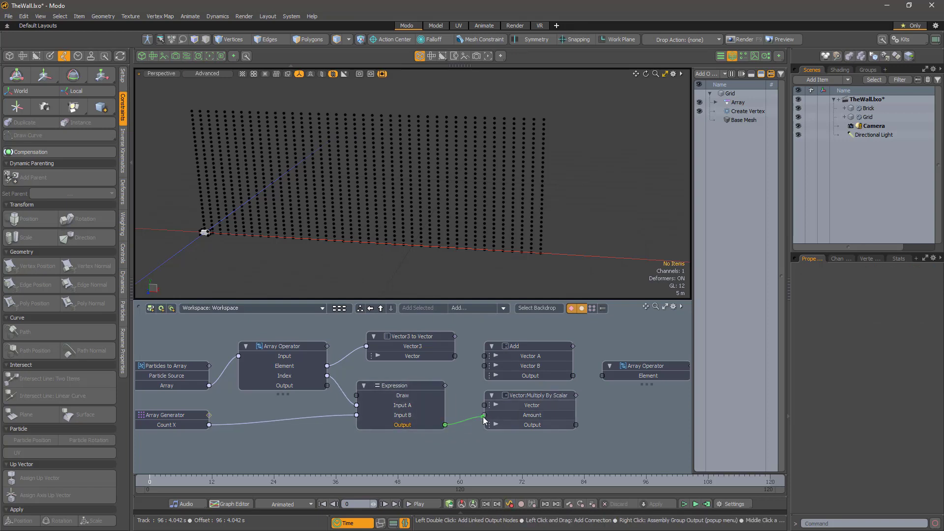
{"action": "left_click_drag", "start_coordinate": [483, 419], "coordinate": [484, 416]}
{"action": "left_click", "coordinate": [532, 405]}
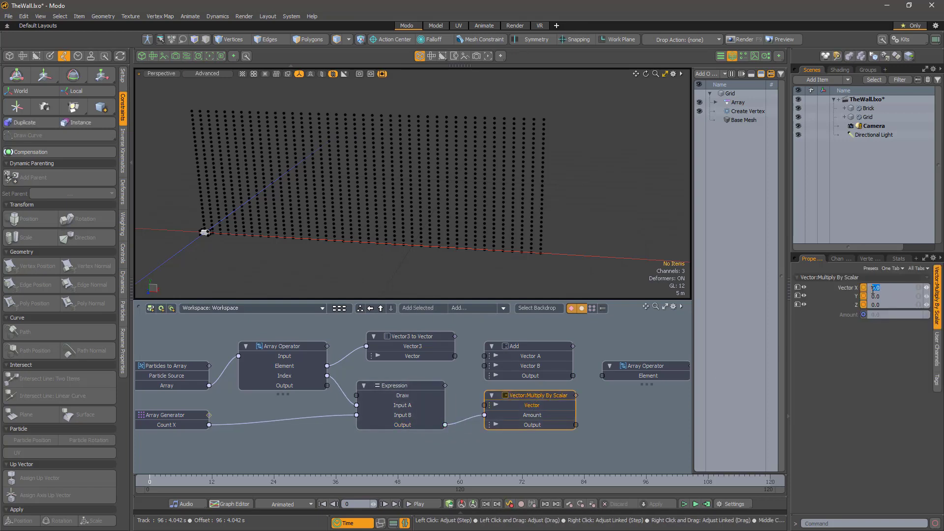
{"action": "key", "text": "Tab"}
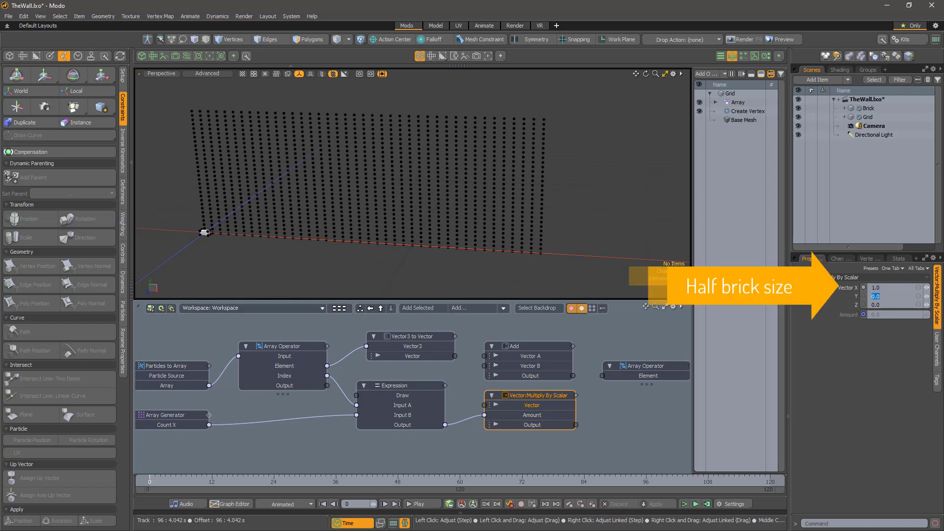
Space out the Add and final Array Operator nodes and connect the Vector3 to Vector output to the Add node's Vector A.
{"action": "middle_click_drag", "start_coordinate": [632, 363], "coordinate": [498, 371]}
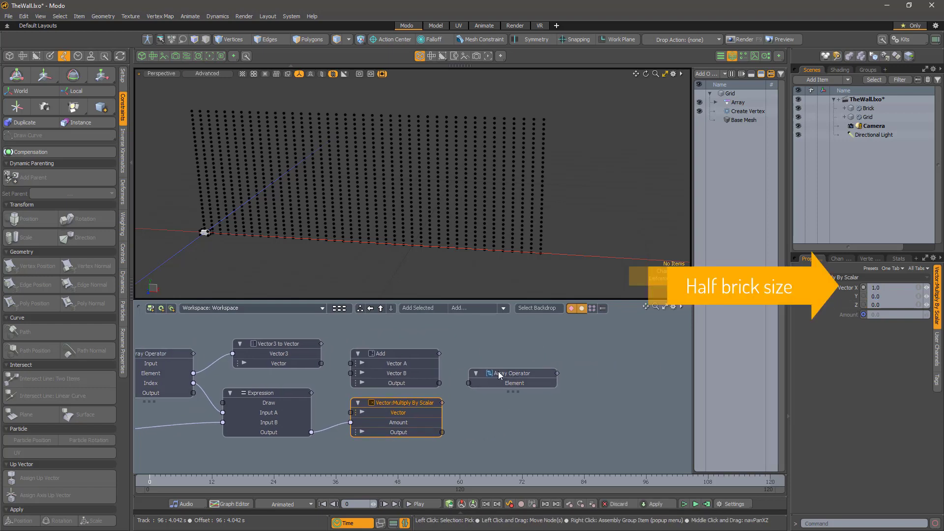
{"action": "left_click_drag", "start_coordinate": [497, 371], "coordinate": [568, 379]}
{"action": "left_click_drag", "start_coordinate": [395, 363], "coordinate": [464, 353]}
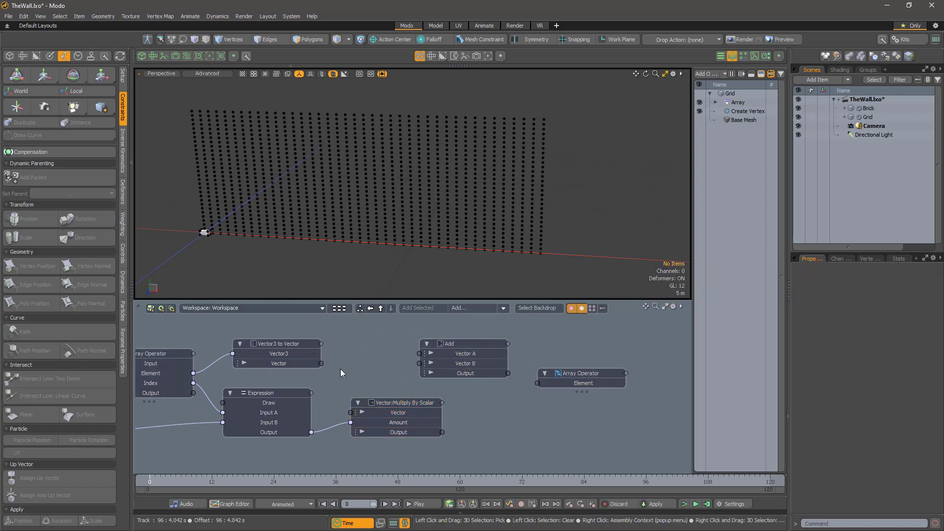
{"action": "left_click_drag", "start_coordinate": [321, 364], "coordinate": [420, 354]}
{"action": "left_click_drag", "start_coordinate": [407, 404], "coordinate": [386, 404]}
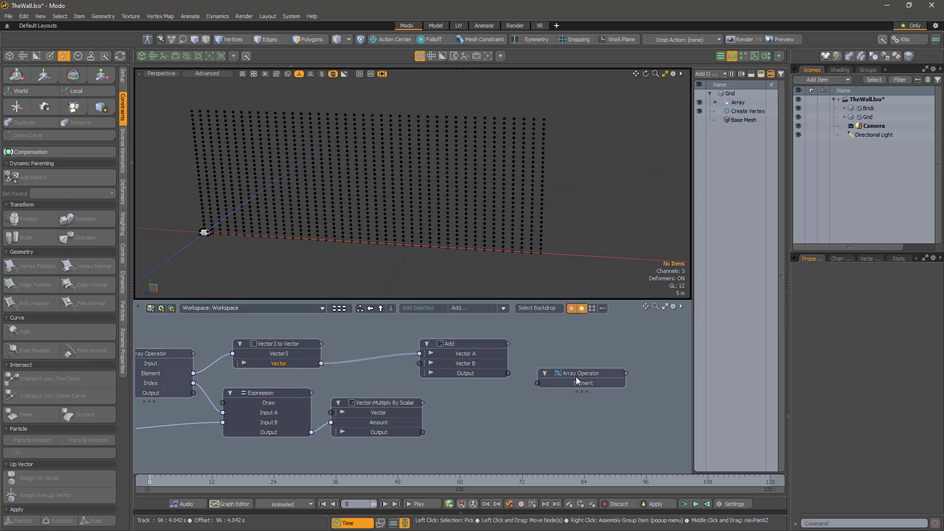
Connect the Multiply By Scalar's Output to the Add node's Vector B, shifting the nodes to make room.
{"action": "left_click_drag", "start_coordinate": [576, 375], "coordinate": [625, 376]}
{"action": "mouse_move", "coordinate": [462, 346]}
{"action": "left_mouse_down"}
{"action": "mouse_move", "coordinate": [511, 346]}
{"action": "mouse_move", "coordinate": [468, 364]}
{"action": "left_mouse_up"}
{"action": "middle_click_drag", "start_coordinate": [510, 419], "coordinate": [407, 421]}
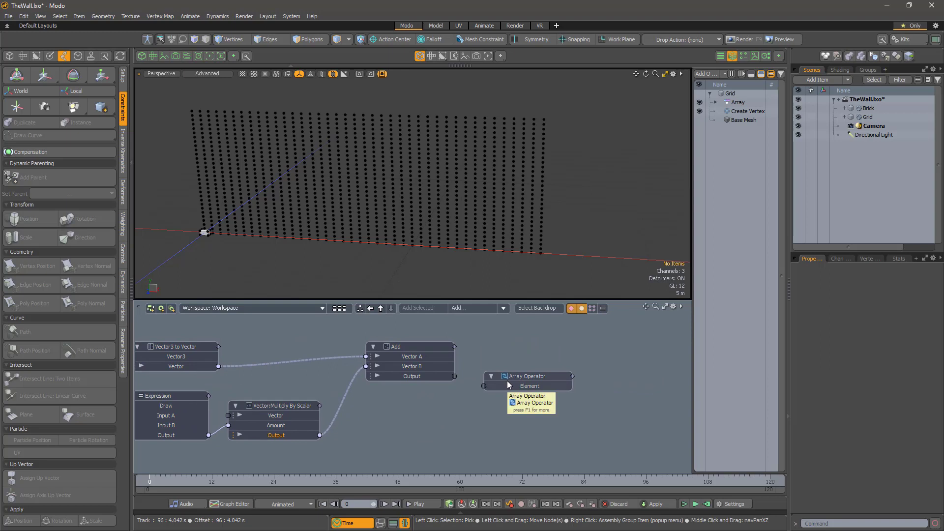
Add a Vector to Vector3 node and place it between the Add node and the final Array Operator.
{"action": "left_click_drag", "start_coordinate": [507, 381], "coordinate": [556, 380]}
{"action": "left_click", "coordinate": [459, 308]}
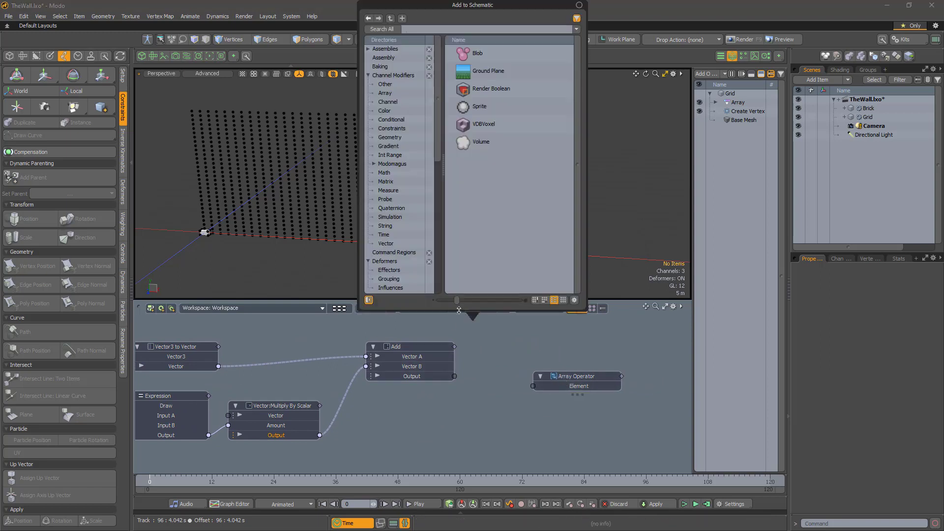
{"action": "type", "text": "vector3"}
{"action": "double_click", "coordinate": [504, 73]}
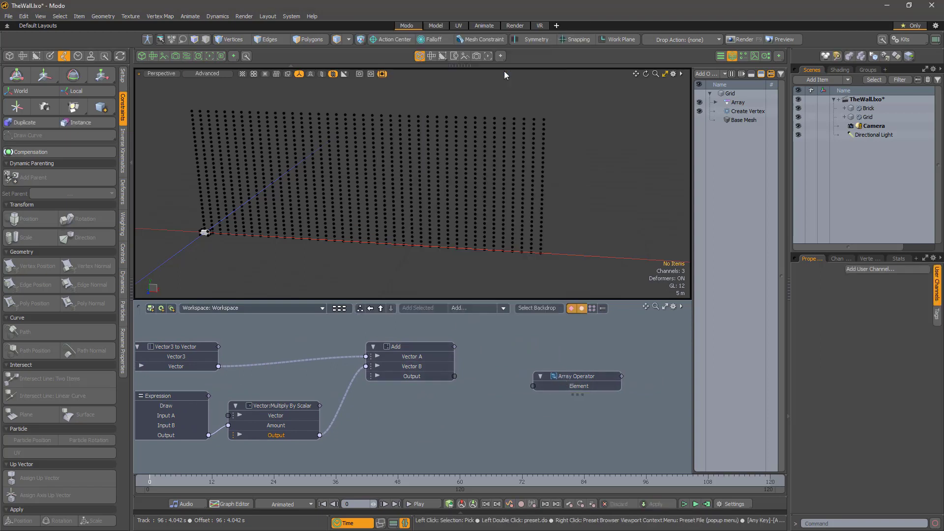
{"action": "left_click_drag", "start_coordinate": [556, 377], "coordinate": [595, 387]}
{"action": "left_click_drag", "start_coordinate": [481, 437], "coordinate": [500, 388]}
Connect Add's Output to the Vector to Vector3 node and its Vector3 output to the final Array Operator's Element.
{"action": "left_click_drag", "start_coordinate": [423, 349], "coordinate": [413, 348]}
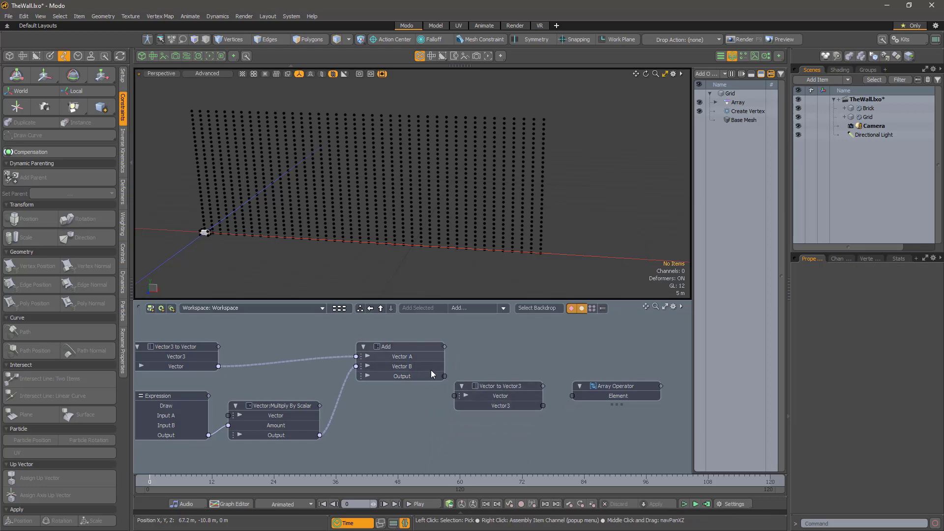
{"action": "left_click", "coordinate": [444, 377]}
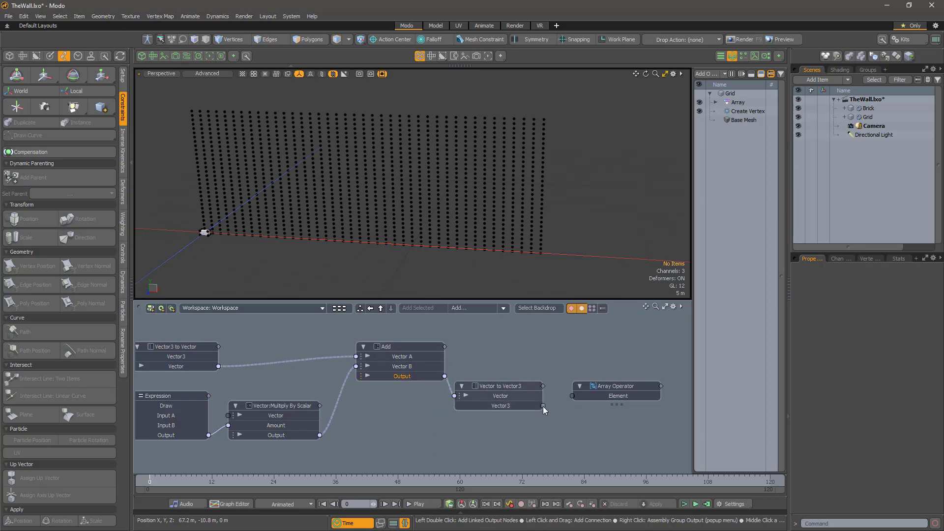
{"action": "left_click_drag", "start_coordinate": [543, 406], "coordinate": [570, 396]}
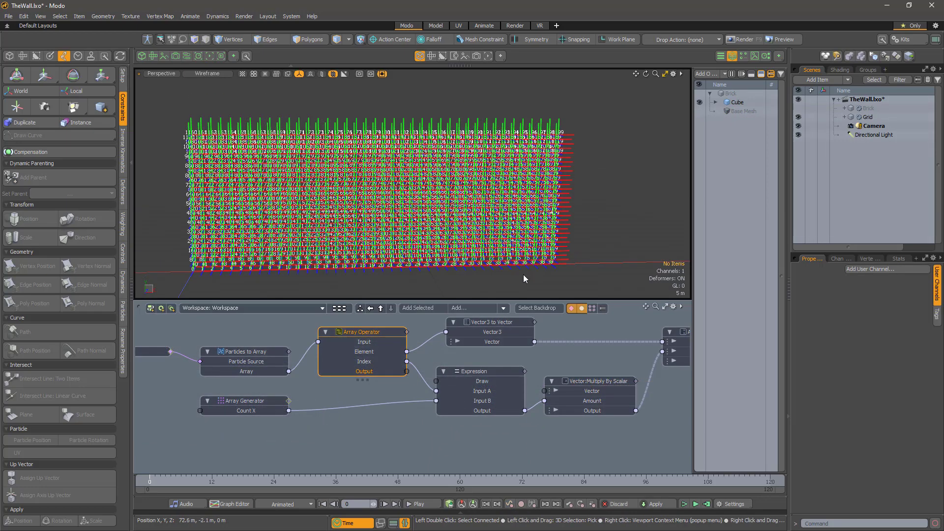
Inspect the offset rows in the viewport and separate the first Array Operator's Output channel into its own node.
{"action": "scroll", "coordinate": [555, 266], "scroll_direction": "up", "scroll_amount": 5}
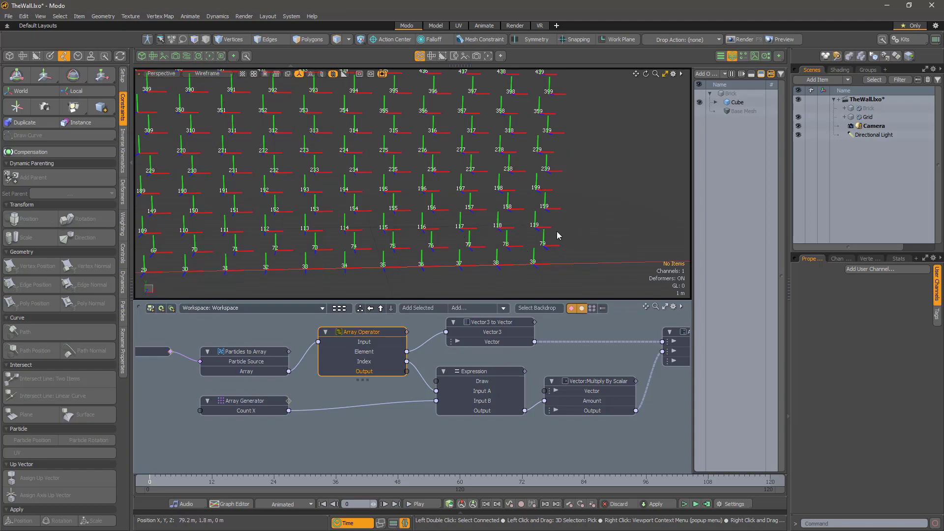
{"action": "scroll", "coordinate": [462, 216], "scroll_direction": "down", "scroll_amount": 5}
{"action": "left_click_drag", "start_coordinate": [413, 219], "coordinate": [518, 249], "text": "alt+shift"}
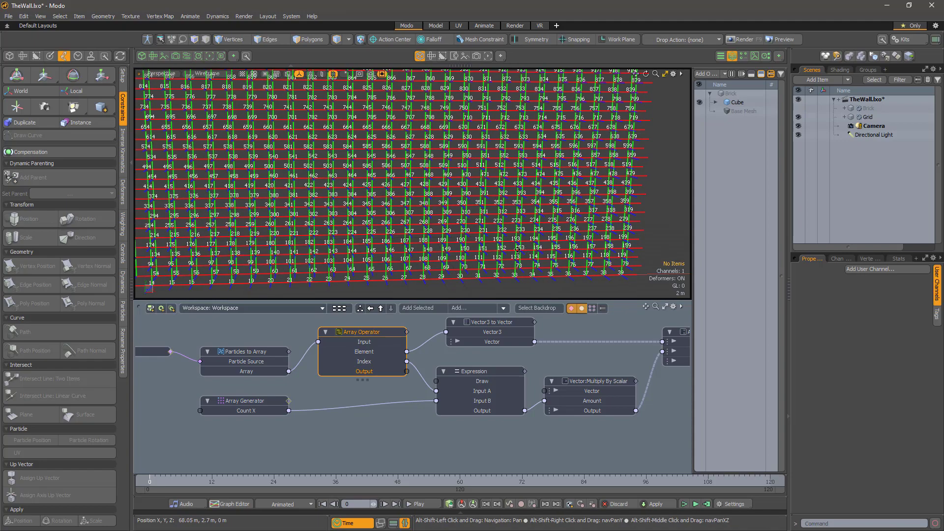
{"action": "scroll", "coordinate": [517, 249], "scroll_direction": "down", "scroll_amount": 5}
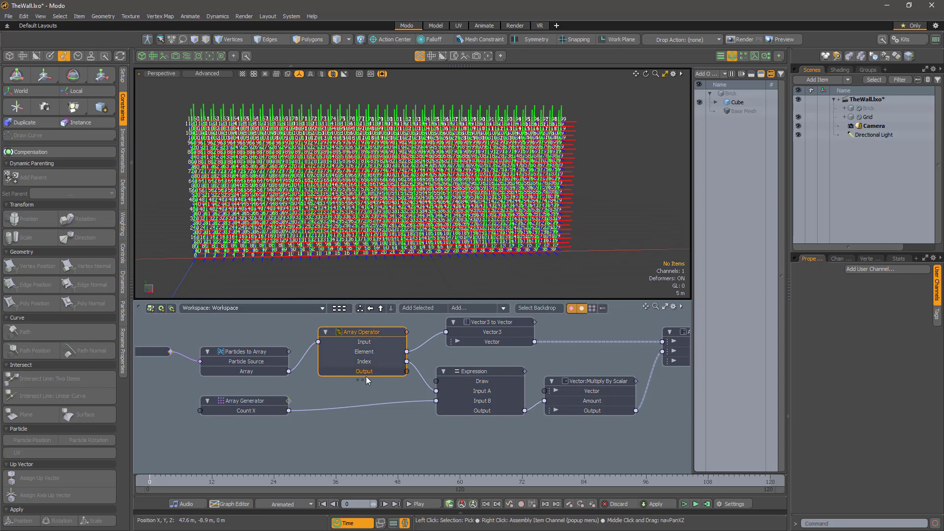
{"action": "left_click", "coordinate": [366, 373]}
{"action": "left_click", "coordinate": [364, 401]}
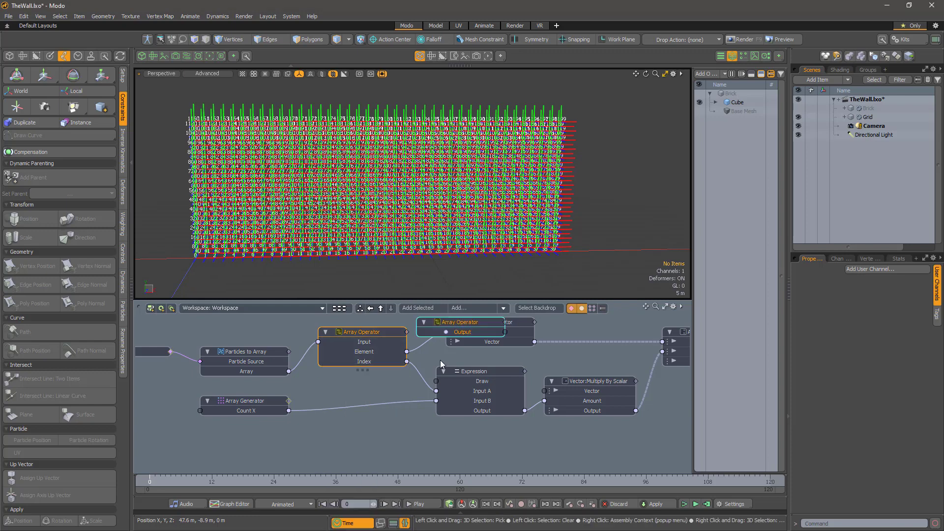
Move the separated Array Operator Output node to an empty area below the node network.
{"action": "left_click_drag", "start_coordinate": [466, 332], "coordinate": [358, 451]}
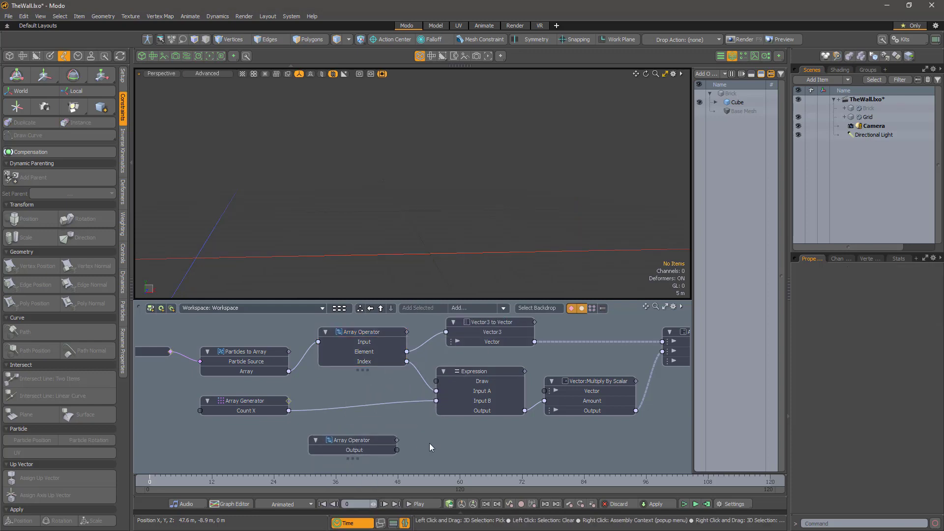
{"action": "left_click", "coordinate": [365, 439]}
{"action": "middle_click_drag", "start_coordinate": [359, 451], "coordinate": [336, 381]}
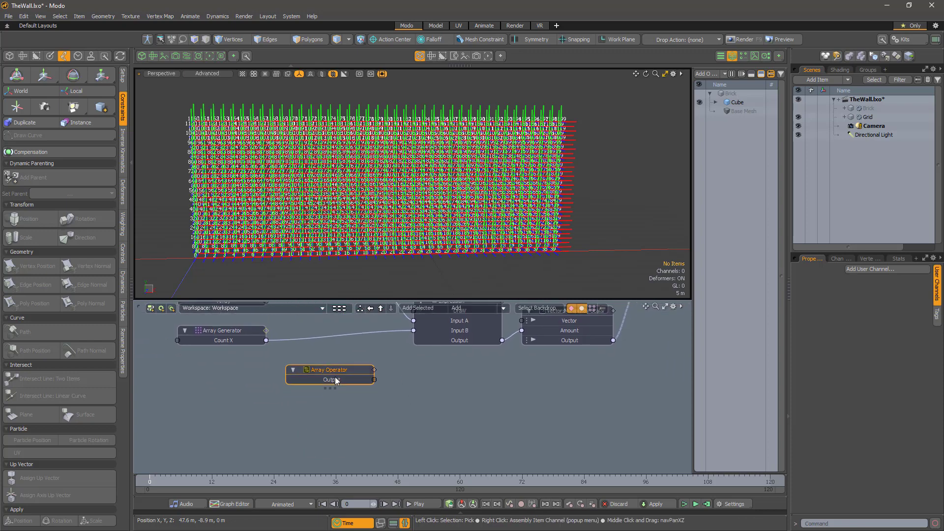
{"action": "left_click_drag", "start_coordinate": [340, 370], "coordinate": [339, 391]}
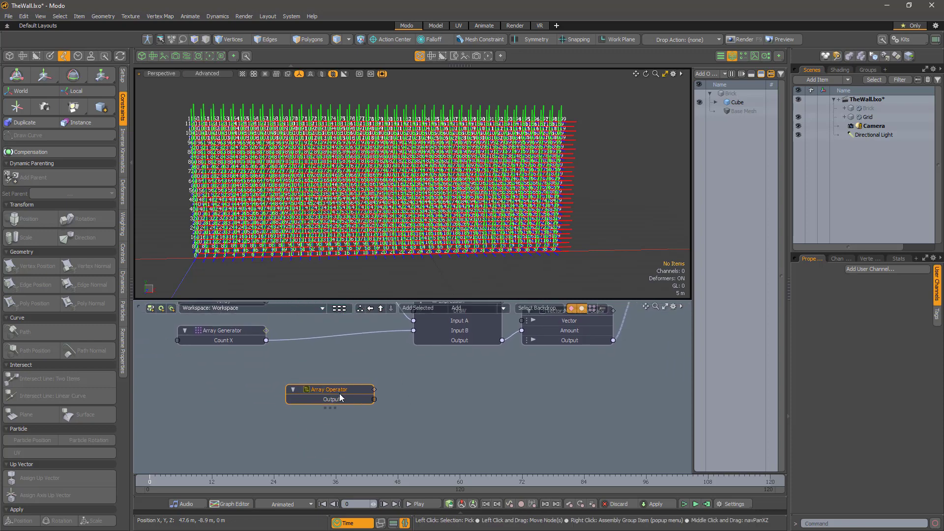
Add a Particle Generator node to the schematic beside the separated Array Operator node.
{"action": "left_click", "coordinate": [470, 309]}
{"action": "type", "text": "genera"}
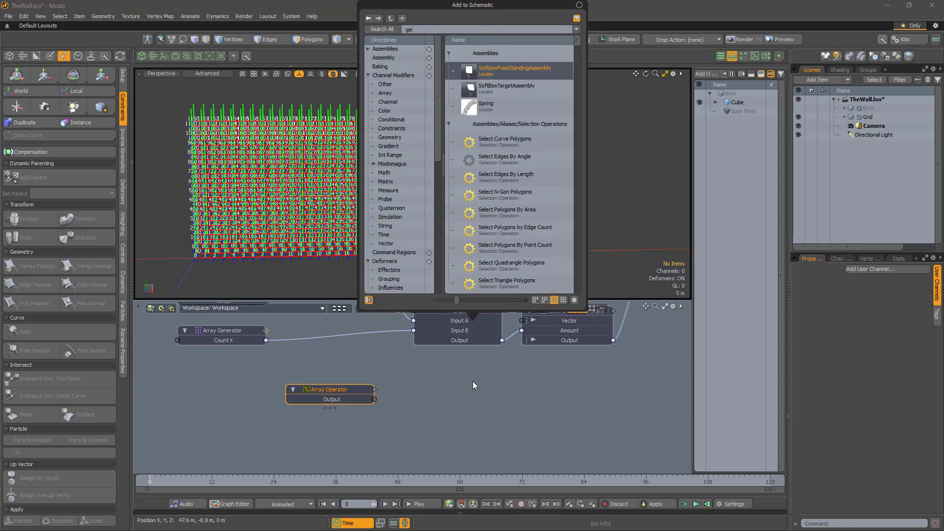
{"action": "scroll", "coordinate": [475, 276], "scroll_direction": "down", "scroll_amount": 3}
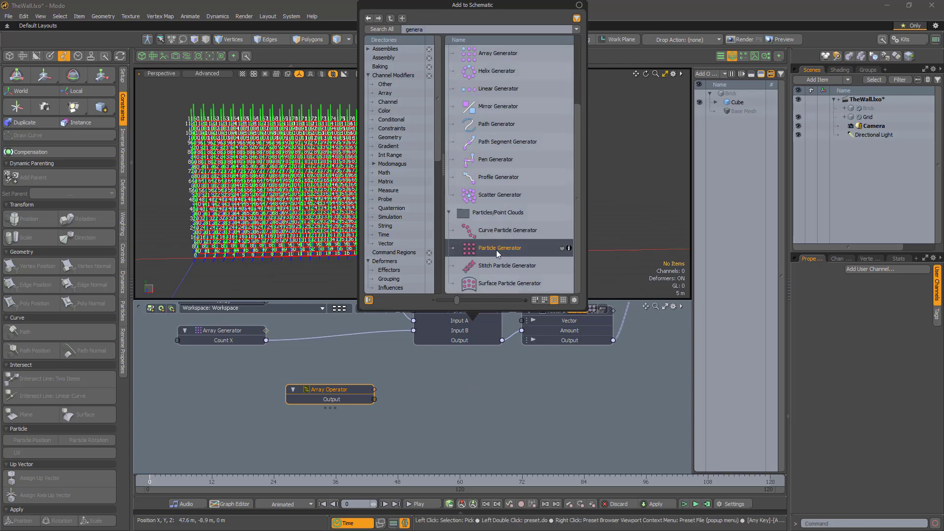
{"action": "double_click", "coordinate": [497, 250]}
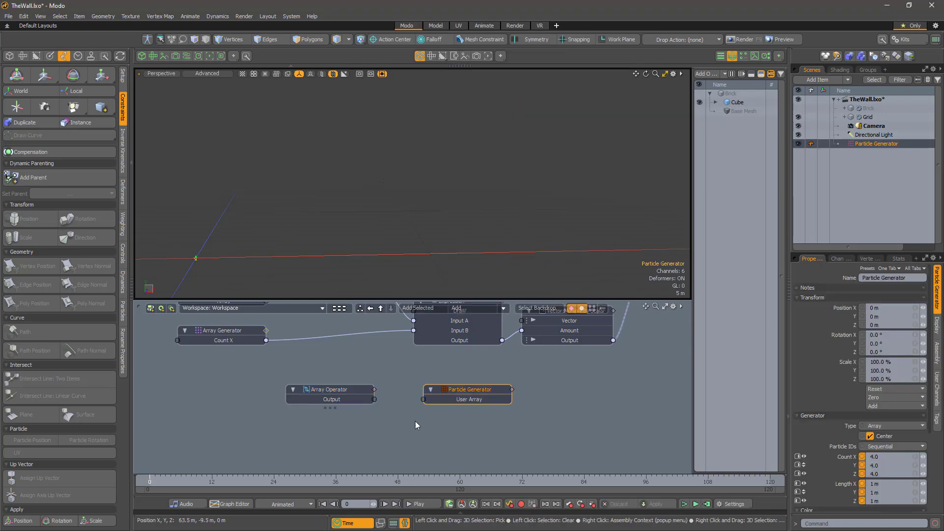
Connect the Array Operator's Output to the Particle Generator's User Array input and set the generator type to User Array.
{"action": "left_click_drag", "start_coordinate": [374, 399], "coordinate": [423, 399]}
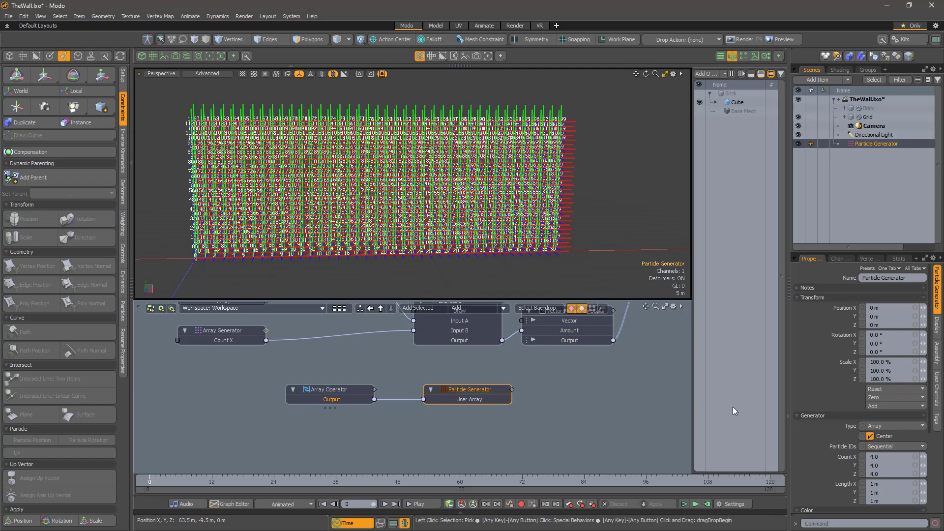
{"action": "left_click", "coordinate": [895, 427]}
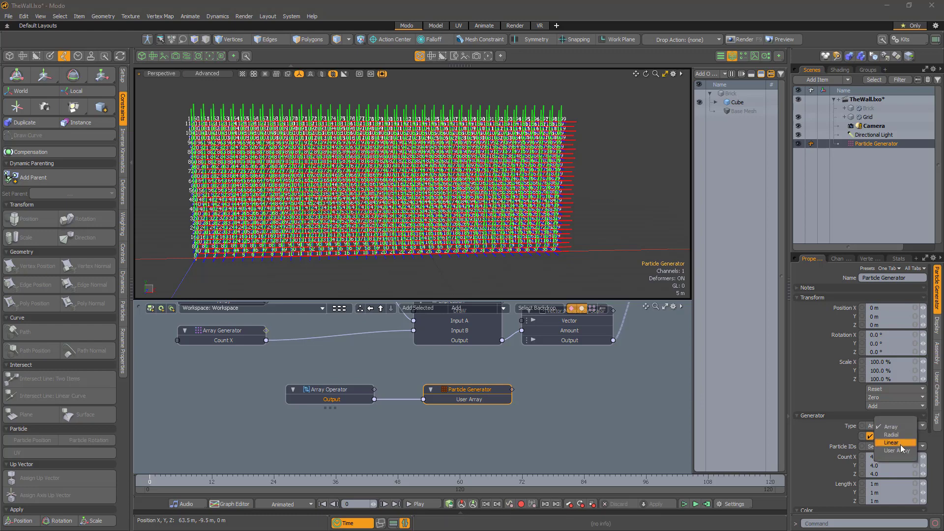
{"action": "left_click", "coordinate": [897, 450]}
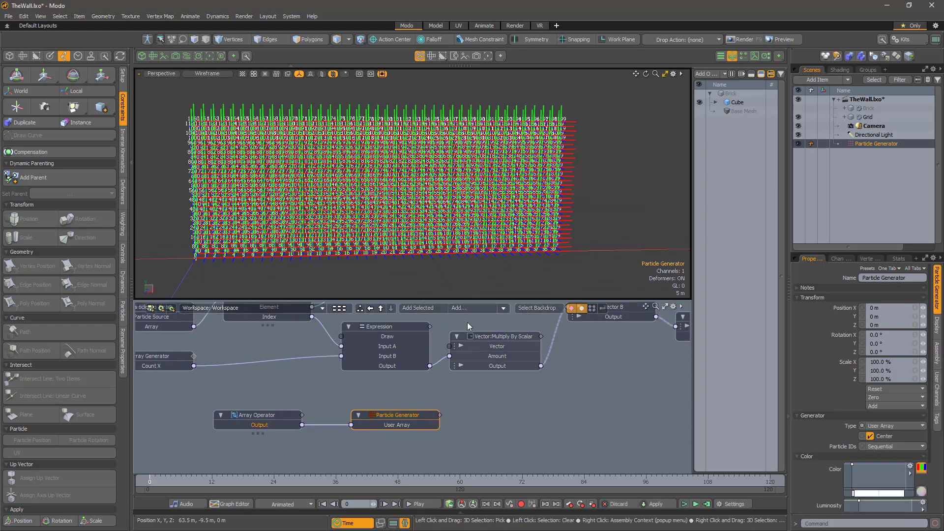
Add a Replicator with the Particle Generator as its Particle Source and the Brick item as its prototype.
{"action": "left_click", "coordinate": [468, 312]}
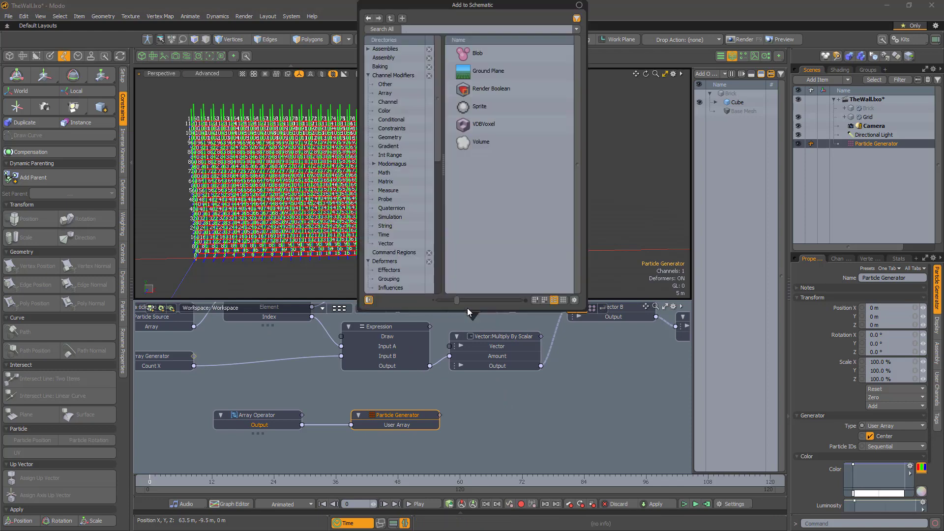
{"action": "type", "text": "replic"}
{"action": "key", "text": "Return"}
{"action": "left_click_drag", "start_coordinate": [466, 422], "coordinate": [544, 422]}
{"action": "left_click_drag", "start_coordinate": [439, 415], "coordinate": [479, 425]}
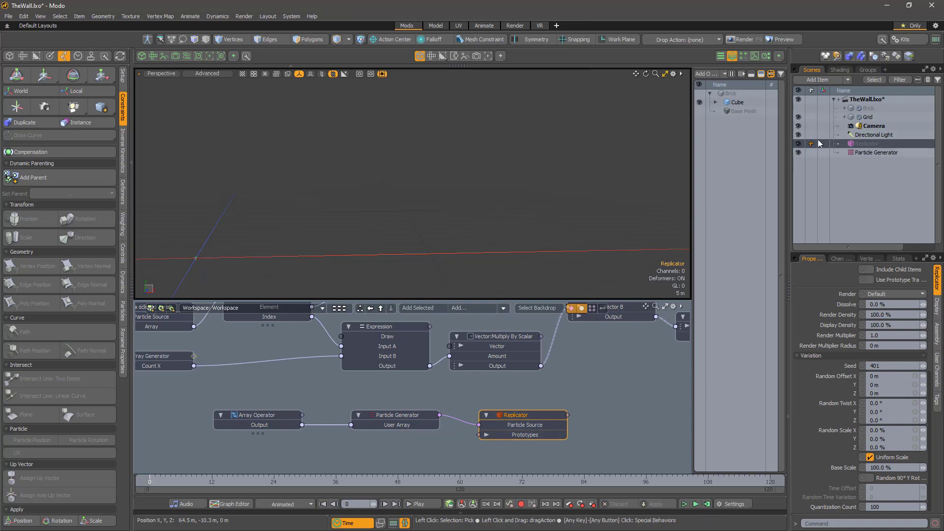
{"action": "left_click_drag", "start_coordinate": [866, 109], "coordinate": [479, 435]}
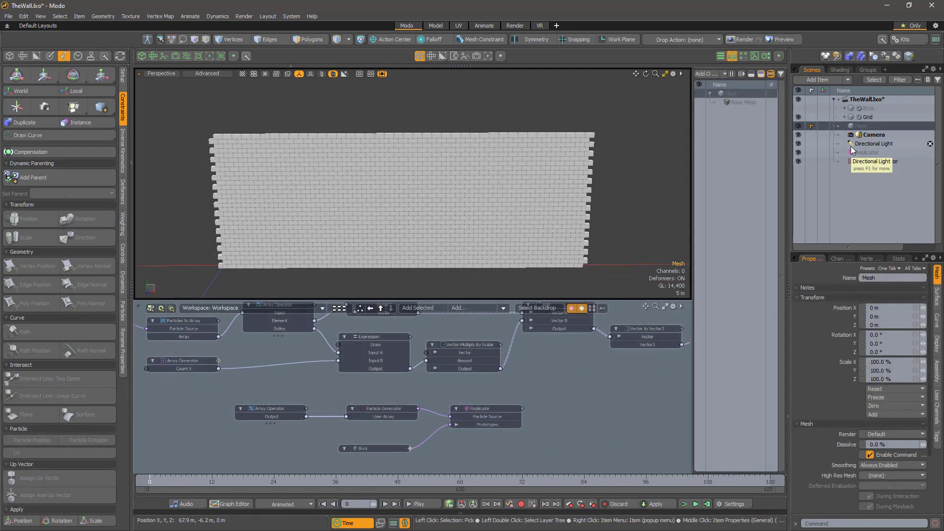
Rename the new mesh item as Wall.
{"action": "right_click", "coordinate": [853, 126]}
{"action": "left_click", "coordinate": [852, 138]}
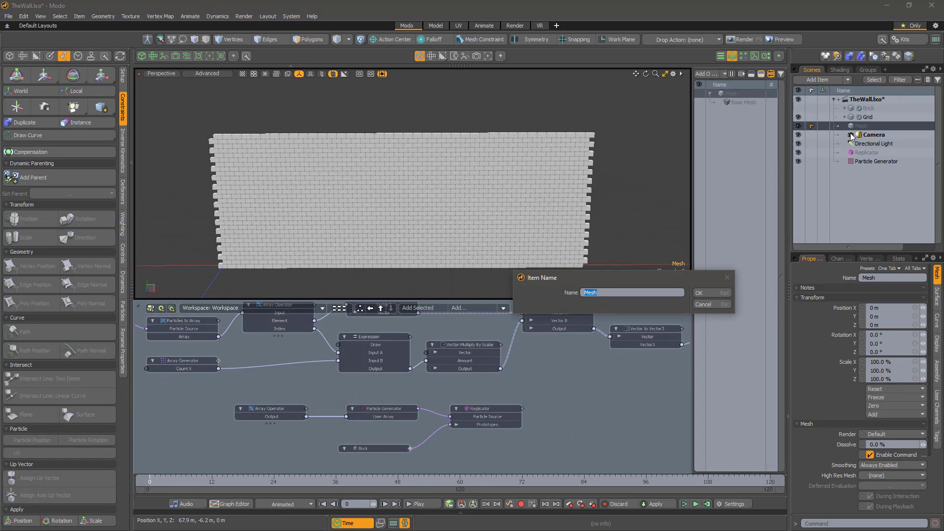
{"action": "key", "text": "Return"}
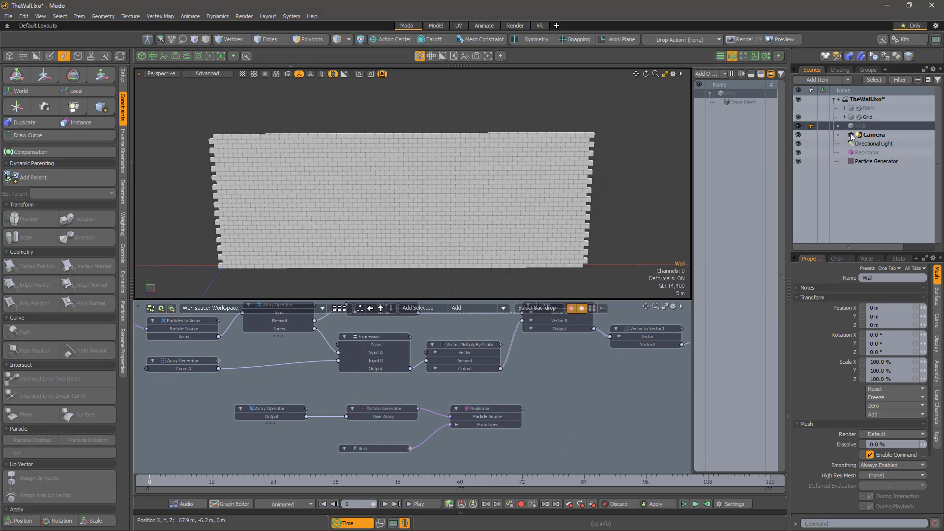
Add a Merge Meshes operation to the Wall mesh with the Replicator as its source.
{"action": "left_click", "coordinate": [703, 76]}
{"action": "type", "text": "merge"}
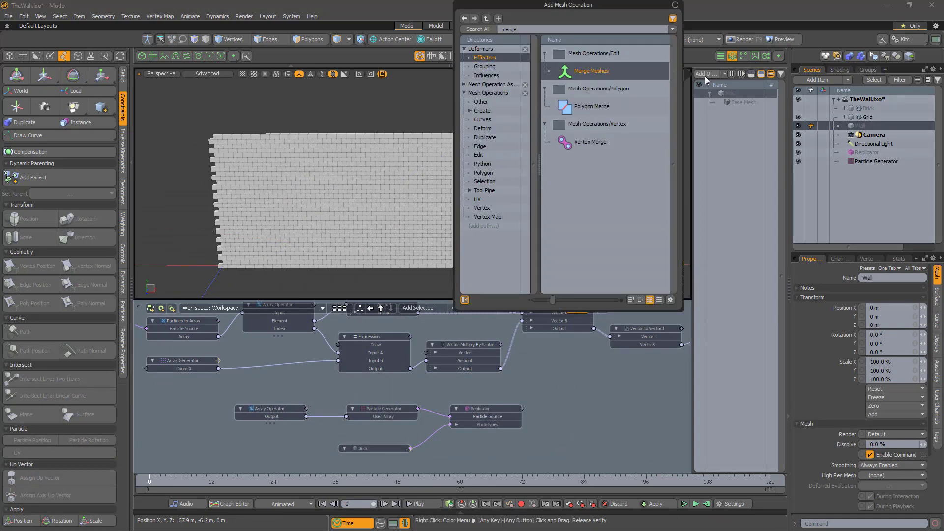
{"action": "key", "text": "Return"}
{"action": "left_click", "coordinate": [747, 120]}
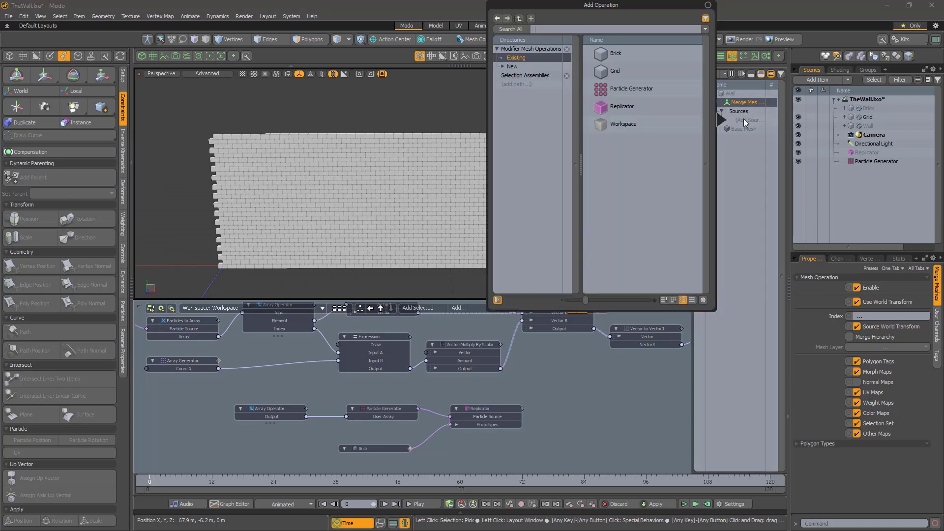
{"action": "double_click", "coordinate": [624, 109]}
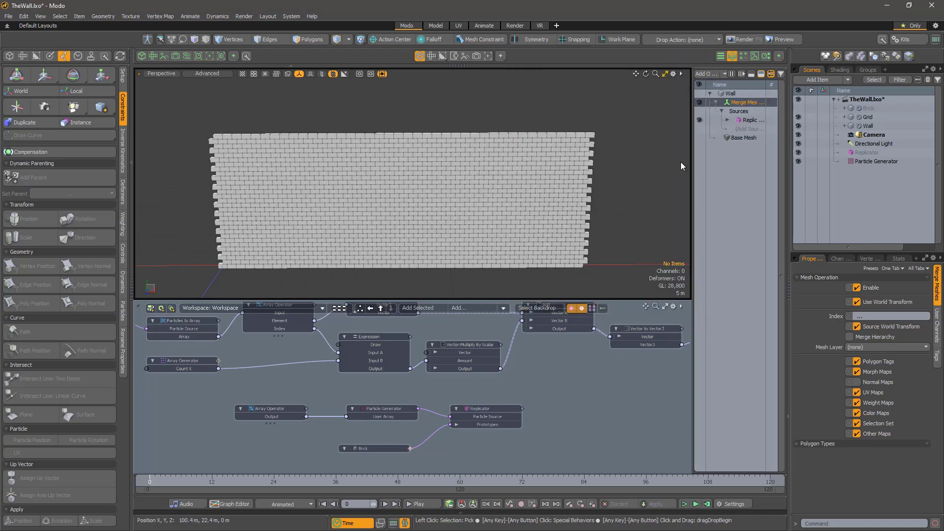
Hide the Replicator and Grid items and check the merged Wall mesh in the viewport.
{"action": "left_click", "coordinate": [799, 153]}
{"action": "left_click", "coordinate": [799, 117]}
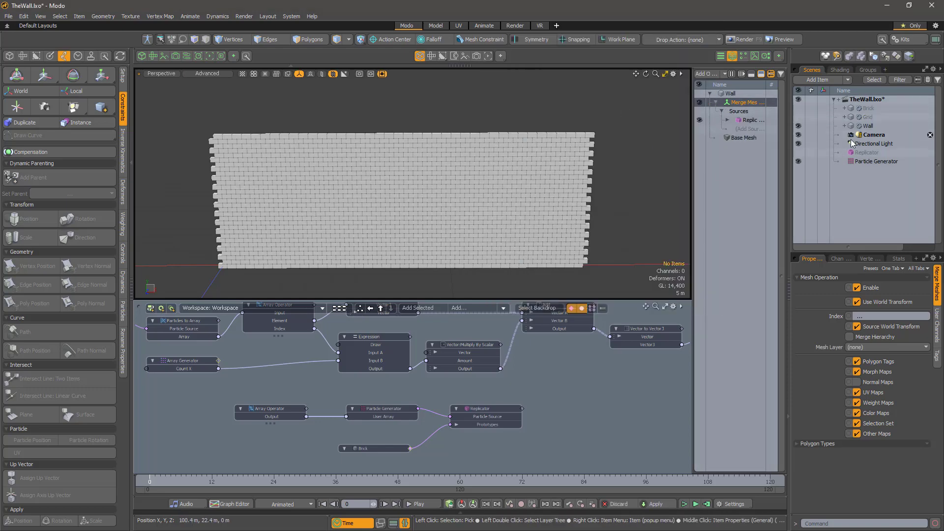
{"action": "left_click", "coordinate": [868, 125]}
{"action": "left_click", "coordinate": [658, 197]}
{"action": "left_click_drag", "start_coordinate": [658, 196], "coordinate": [653, 193], "text": "alt"}
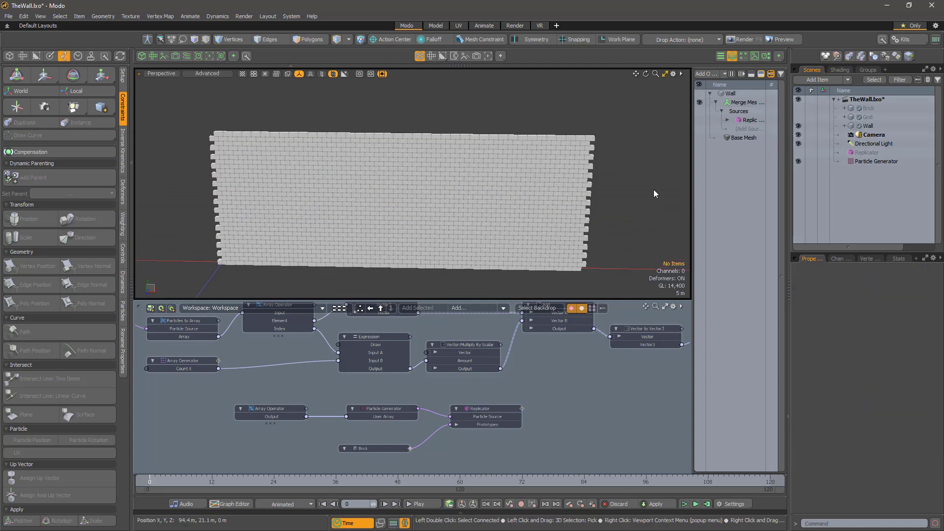
Add a Twist Effector to the Wall mesh and set its Spiral Amount to 96.9° to curve the wall.
{"action": "left_click", "coordinate": [707, 73]}
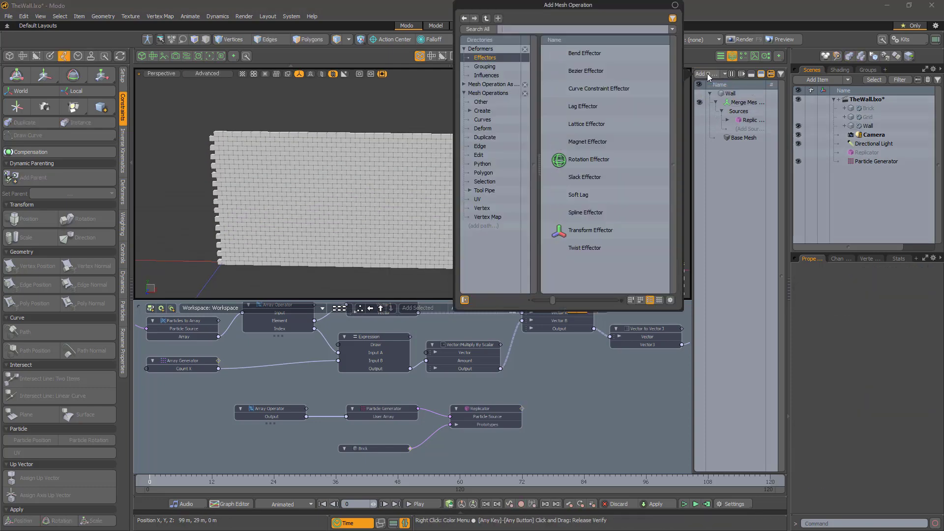
{"action": "double_click", "coordinate": [586, 248]}
{"action": "left_click_drag", "start_coordinate": [926, 479], "coordinate": [940, 480]}
{"action": "left_click_drag", "start_coordinate": [423, 155], "coordinate": [630, 287], "text": "alt"}
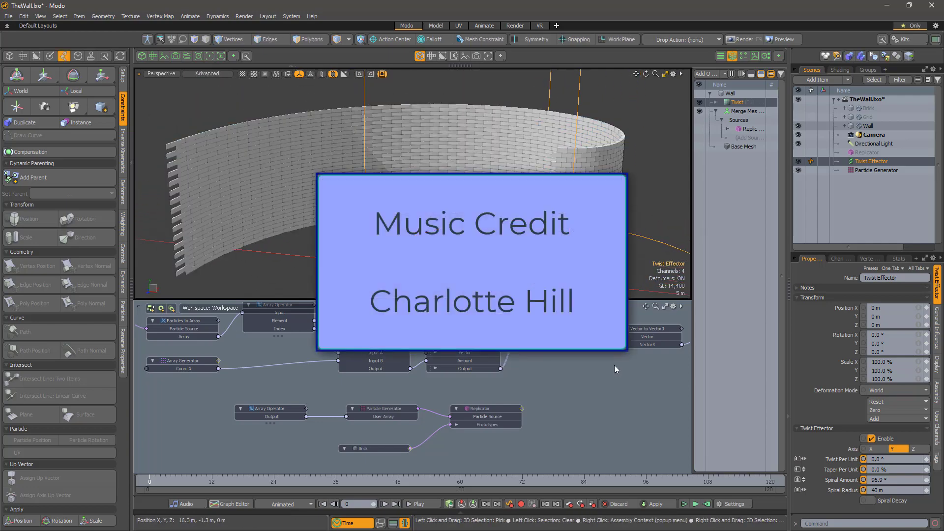